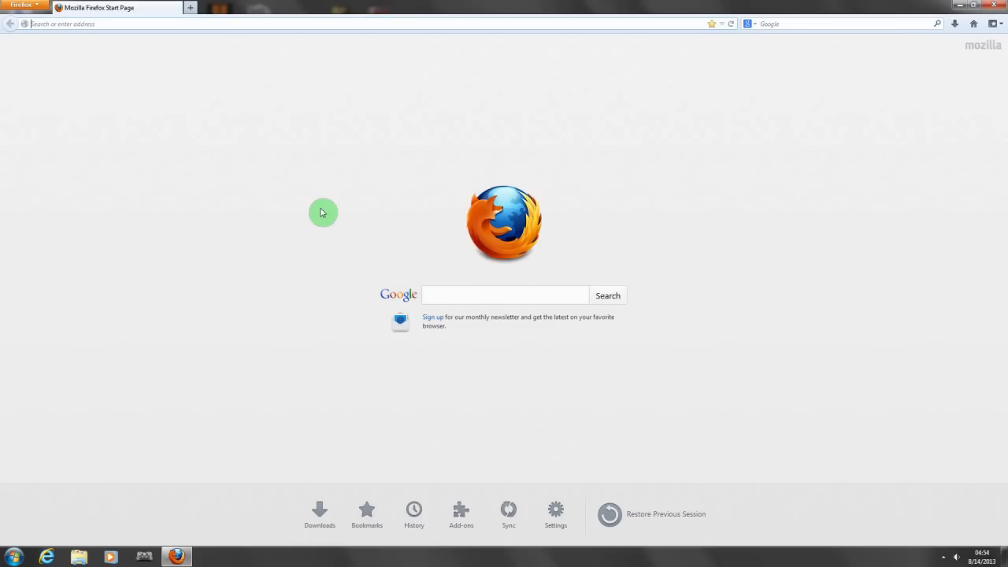
left_click(637, 84)
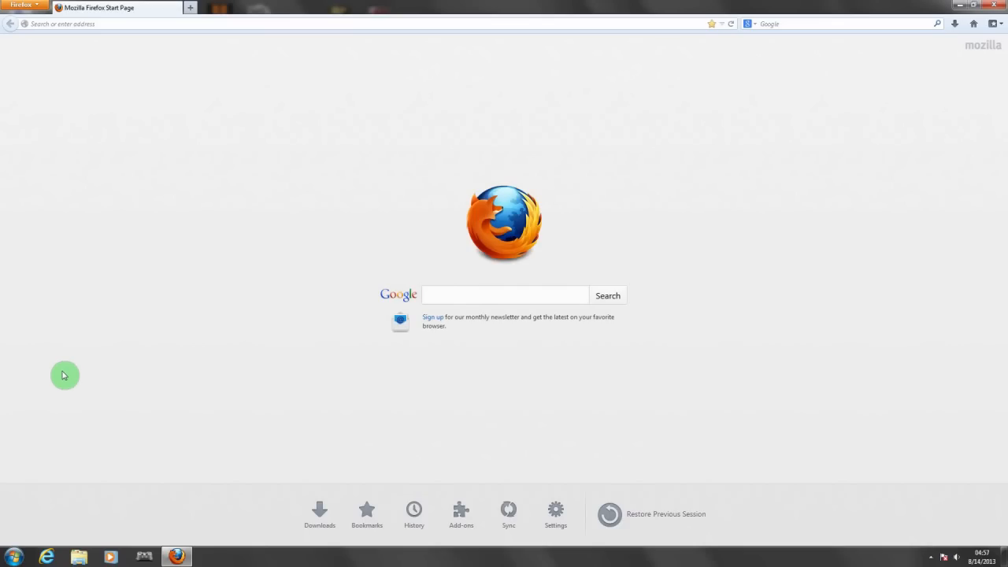
Search Windows for msconfig and launch System Configuration
left_click(13, 556)
left_click(55, 529)
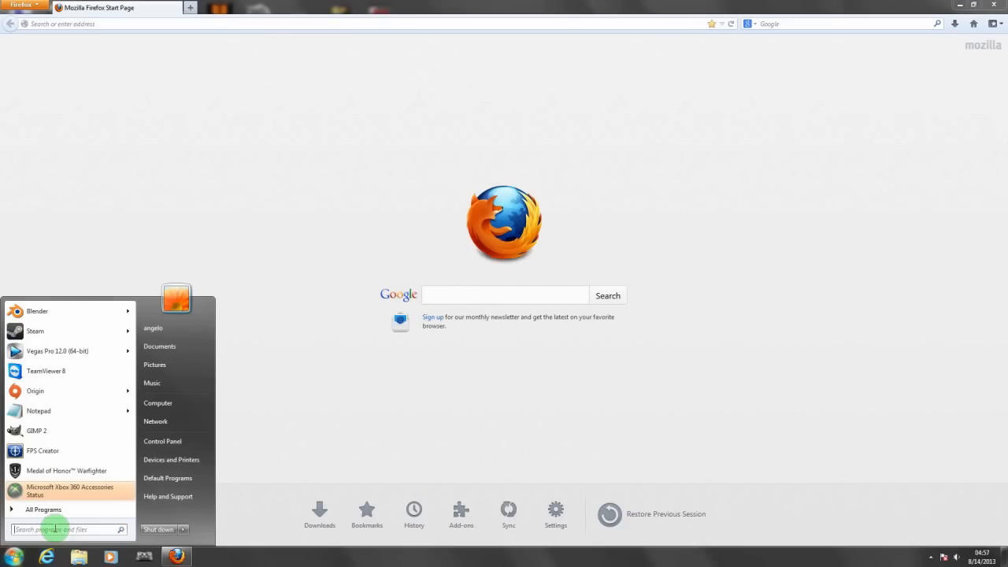
type("m")
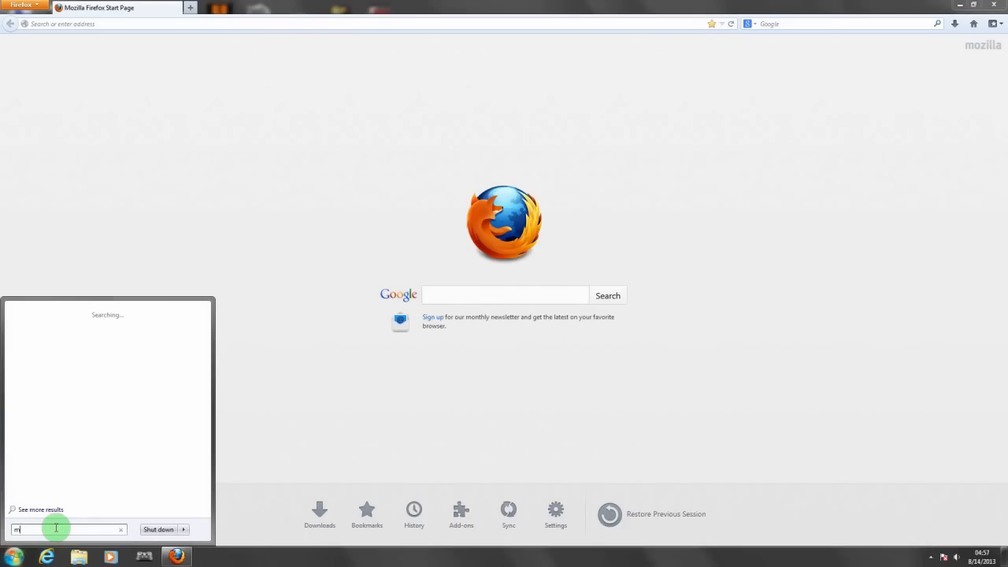
type("sconfig")
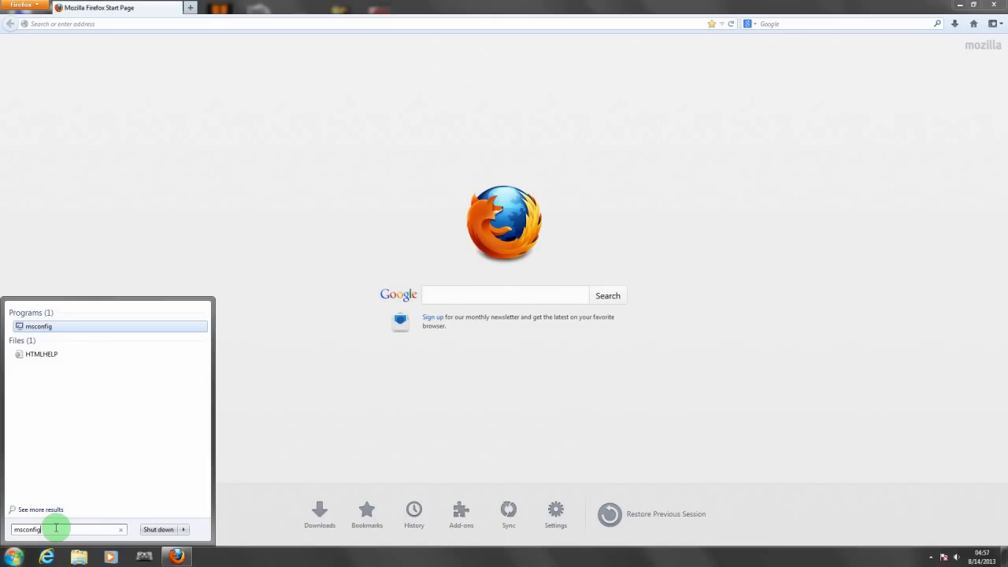
key("Return")
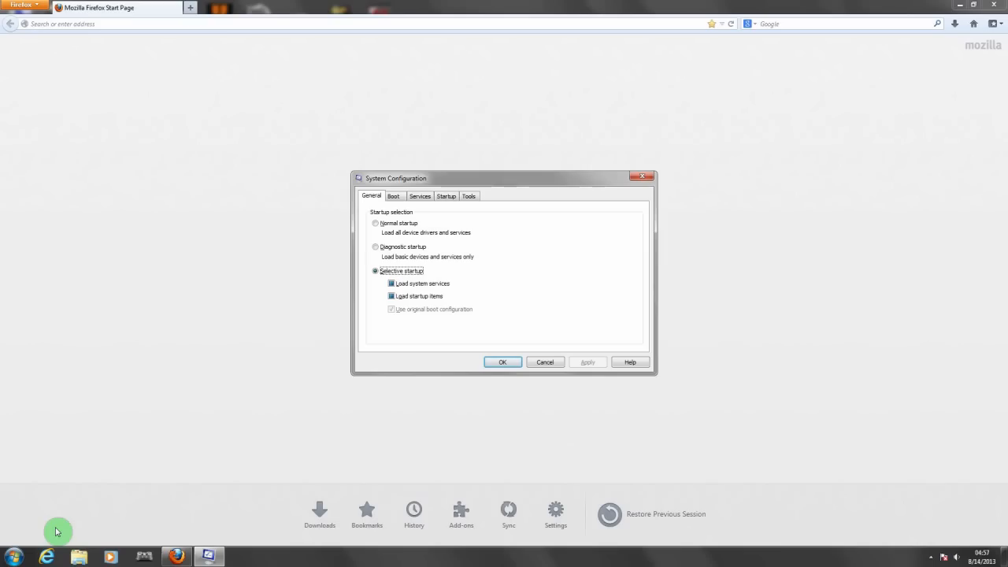
Show the startup items and widen the Command column to examine the full command path of each entry
left_click(446, 196)
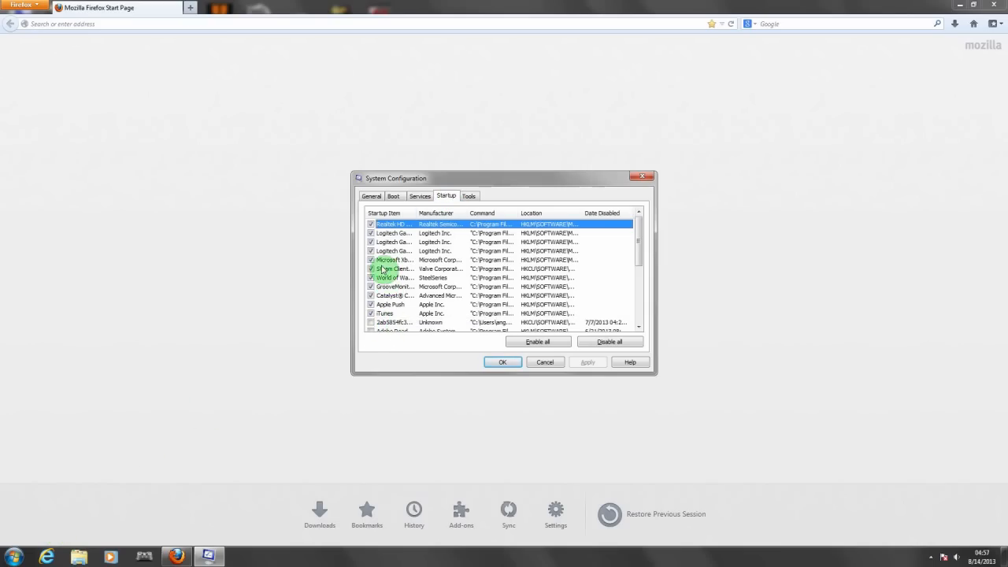
left_click(422, 200)
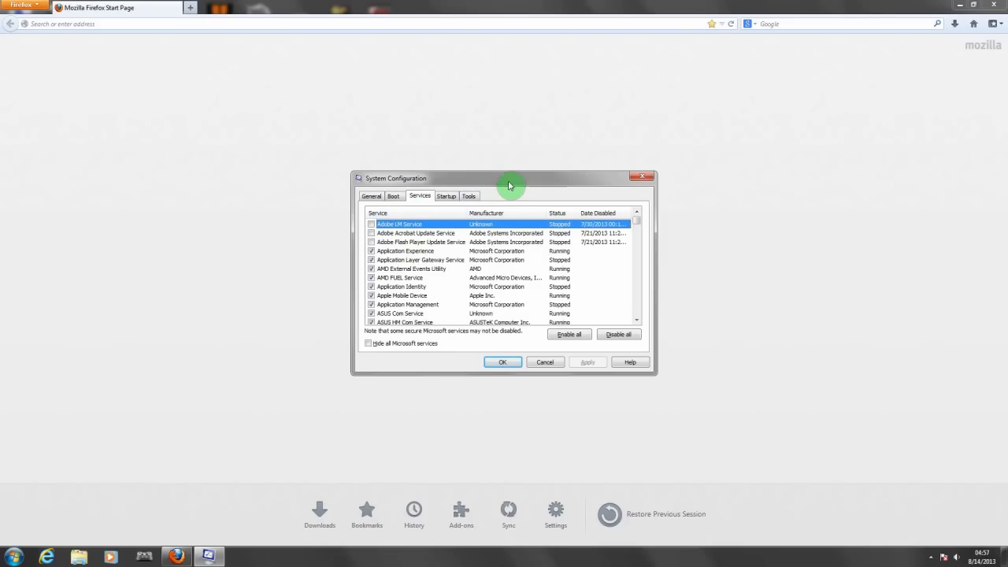
left_click(447, 199)
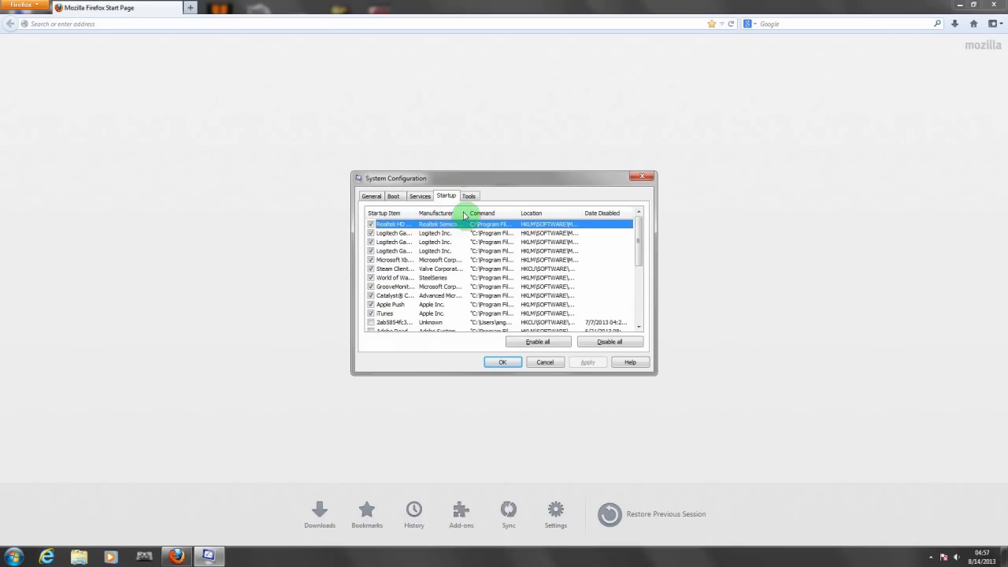
mouse_move(639, 234)
left_mouse_down()
mouse_move(643, 284)
mouse_move(644, 229)
left_mouse_up()
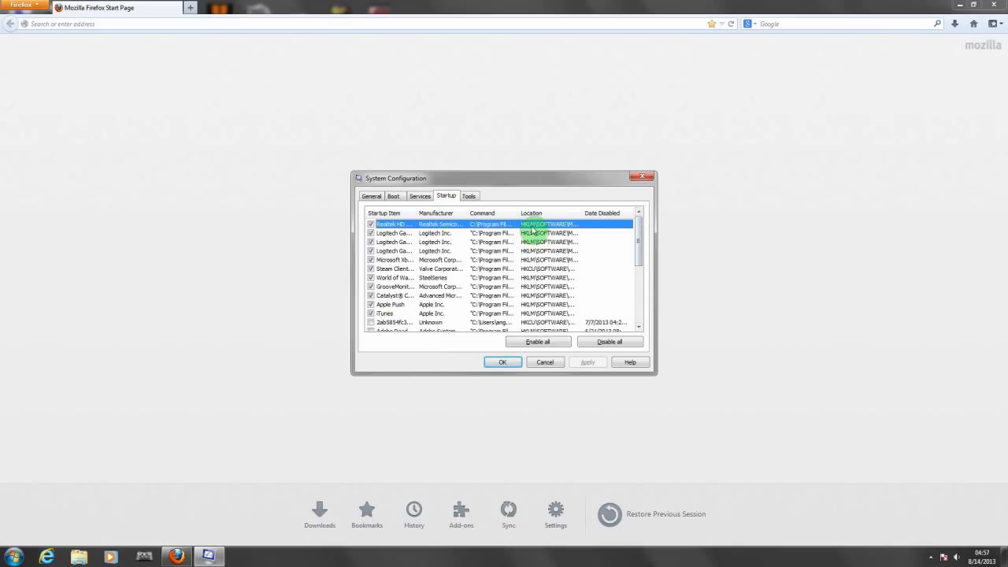
left_click_drag(516, 212, 724, 209)
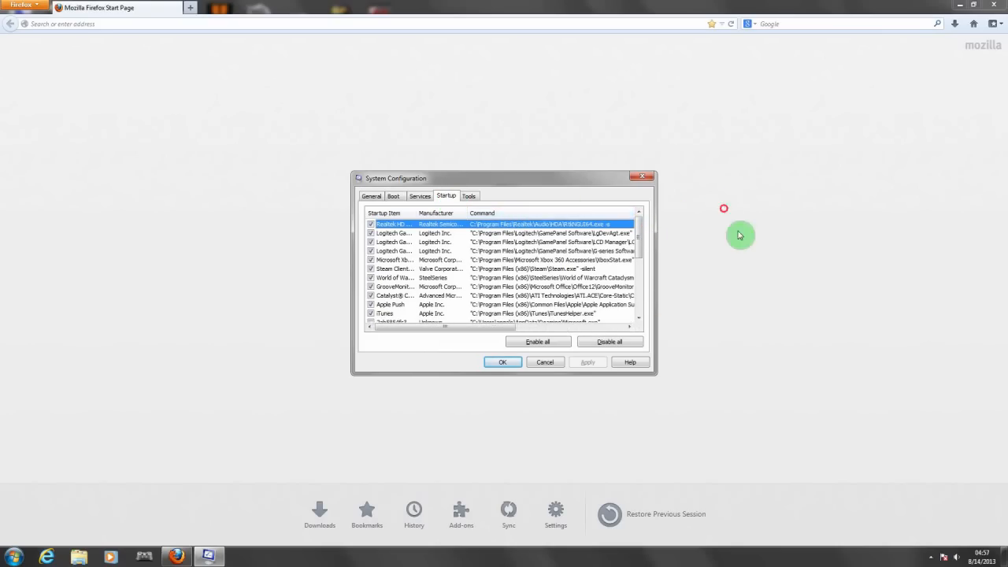
left_click_drag(491, 327, 545, 327)
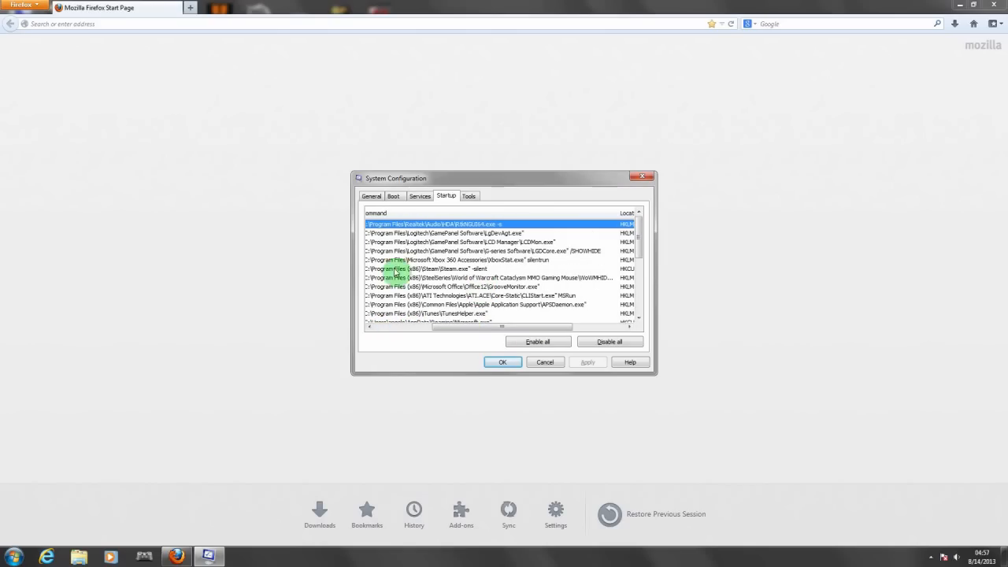
left_click_drag(465, 326, 461, 328)
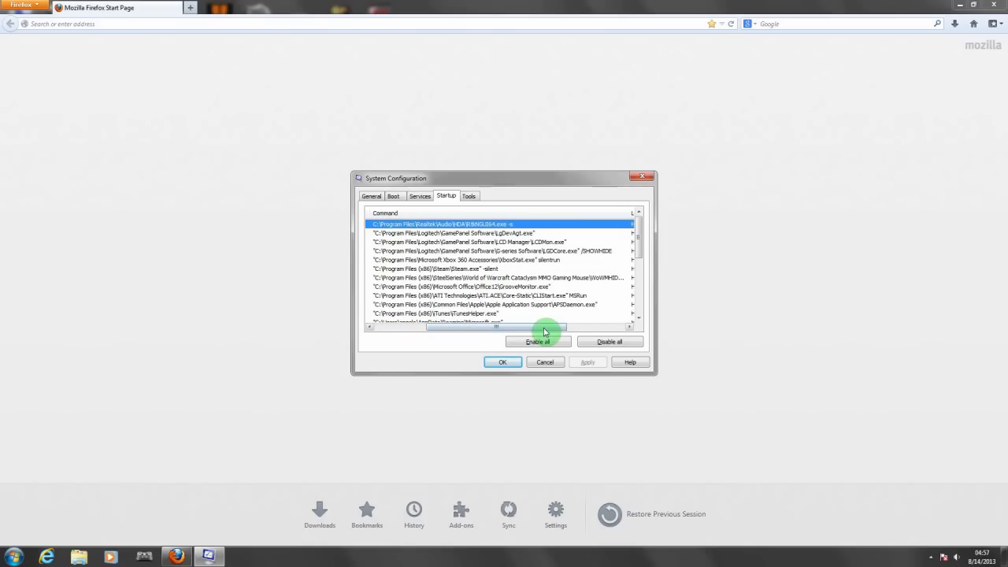
left_click_drag(545, 331, 458, 330)
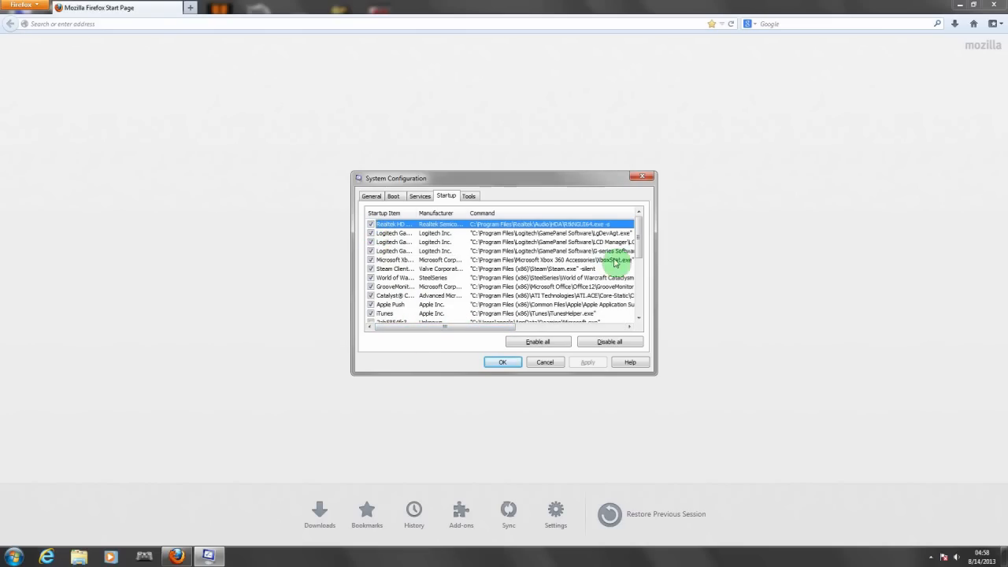
Examine the commands and registry locations of the startup items further down the list, including the unchecked ones
left_click_drag(637, 249, 637, 275)
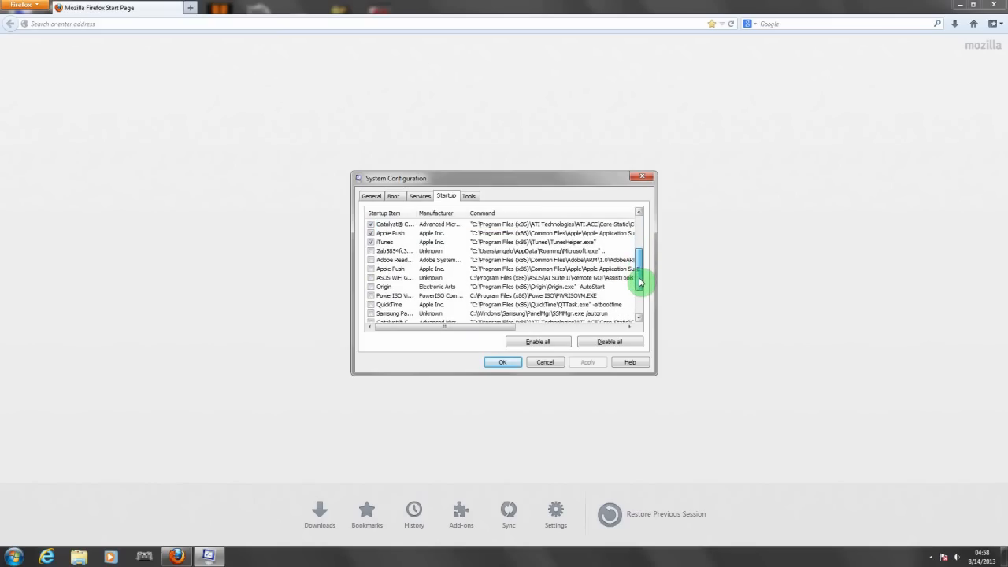
left_click_drag(500, 329, 526, 326)
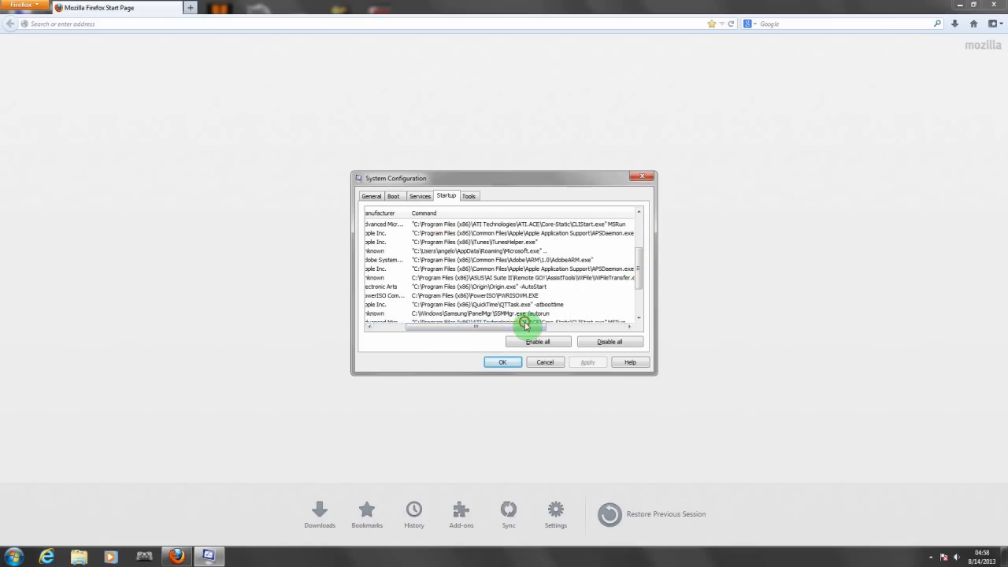
left_click(526, 323)
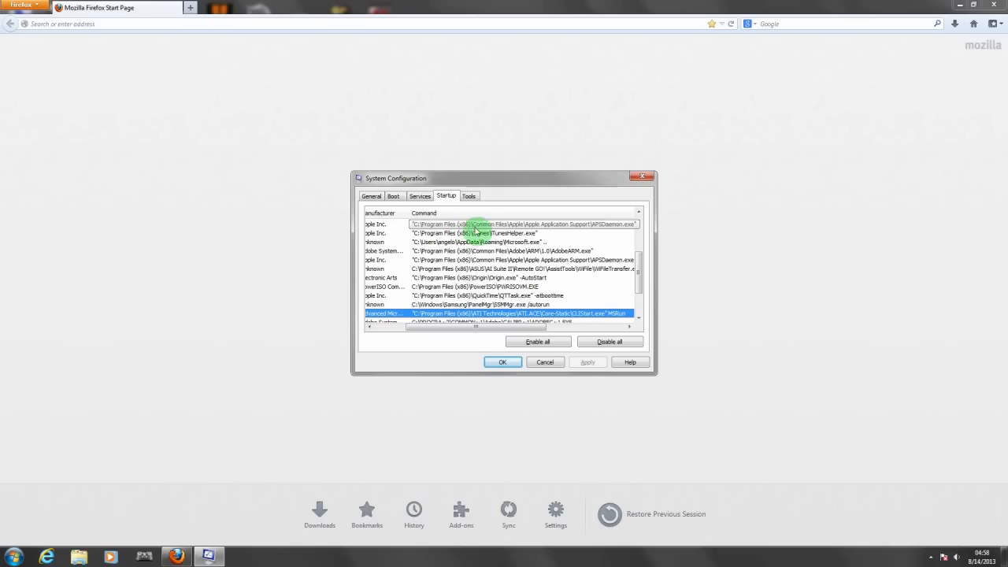
left_click(513, 325)
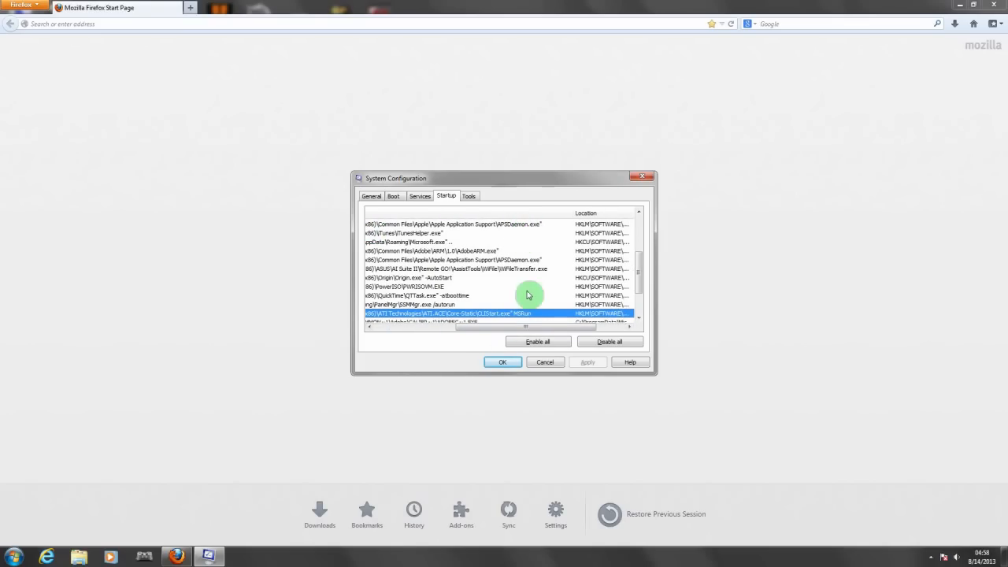
left_click_drag(527, 327, 462, 329)
left_click_drag(640, 280, 641, 225)
left_click_drag(500, 327, 443, 329)
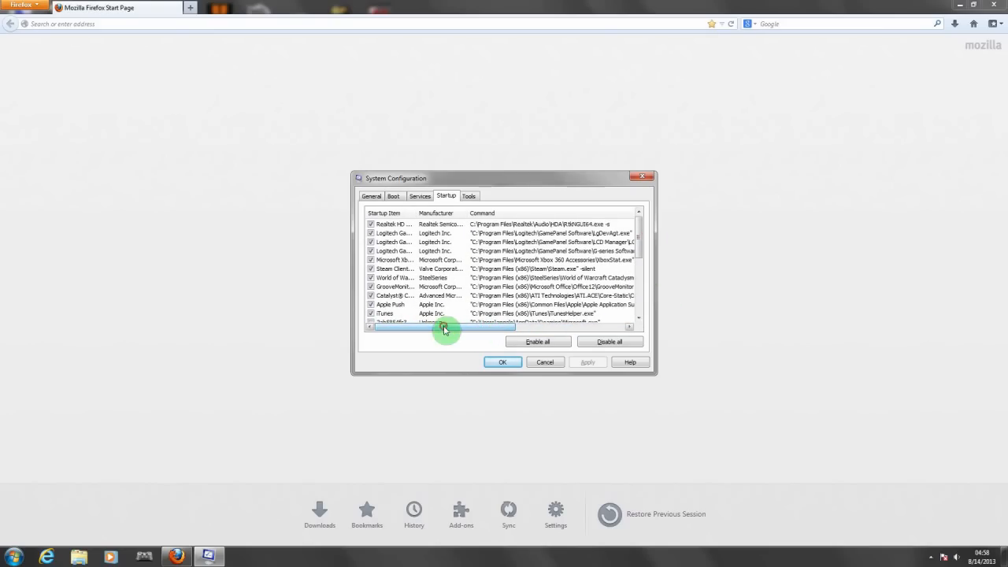
Select the Microsoft Xbox 360 Accessories startup item and inspect its full command path
left_click(478, 262)
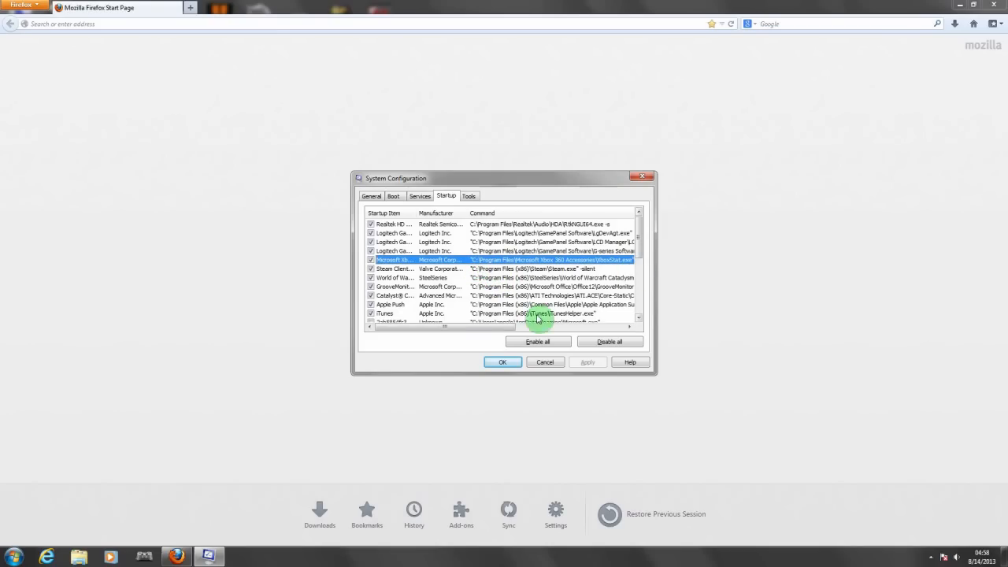
left_click_drag(490, 327, 527, 327)
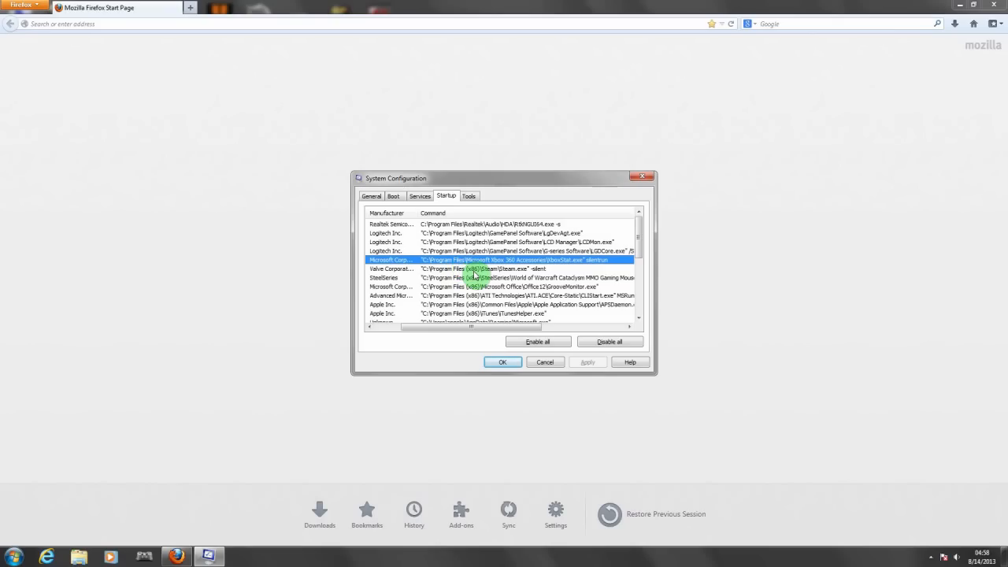
left_click(15, 556)
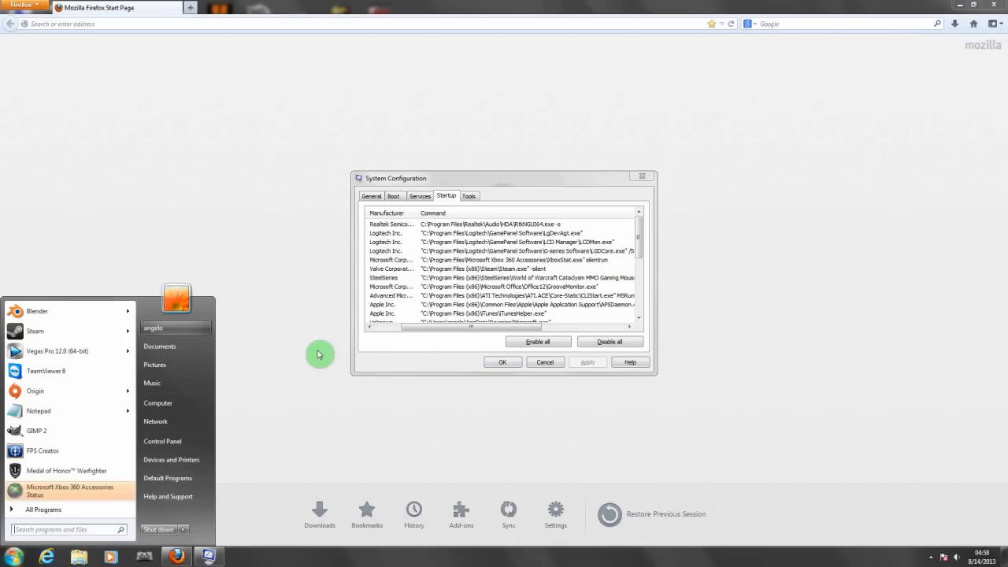
left_click(419, 344)
left_click(487, 260)
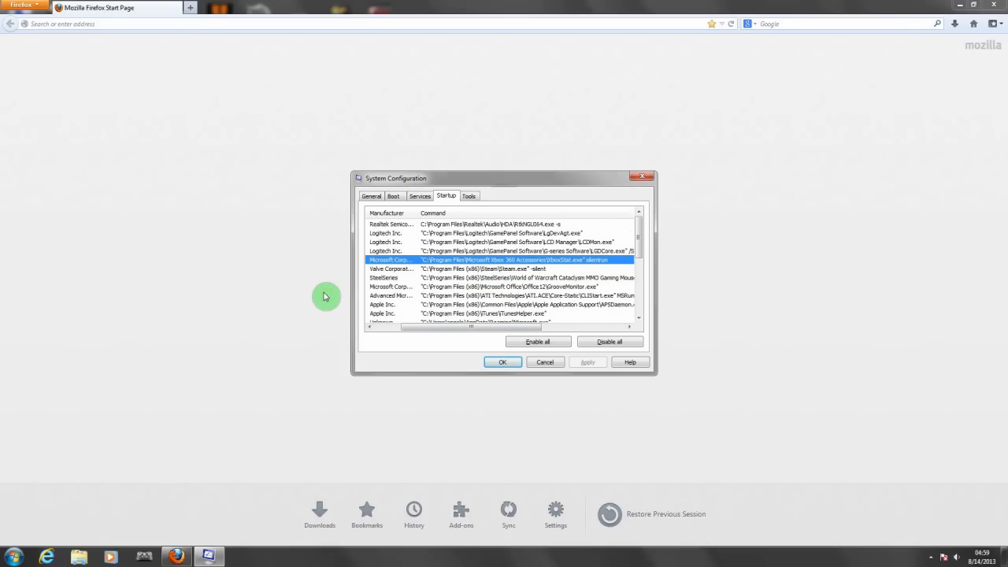
left_click(382, 327)
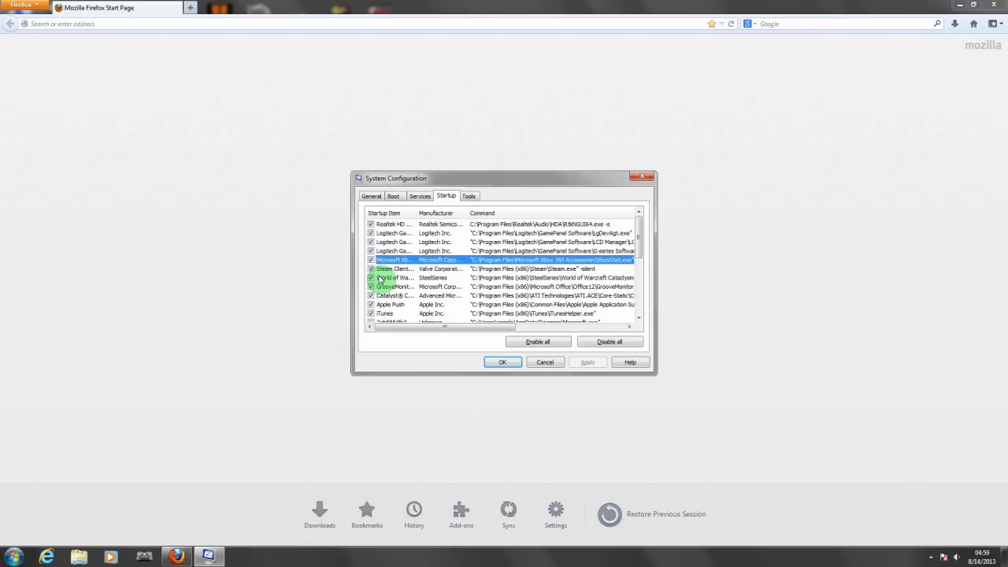
Open Windows Task Manager, look through the running processes, and close it again
left_click(3, 4)
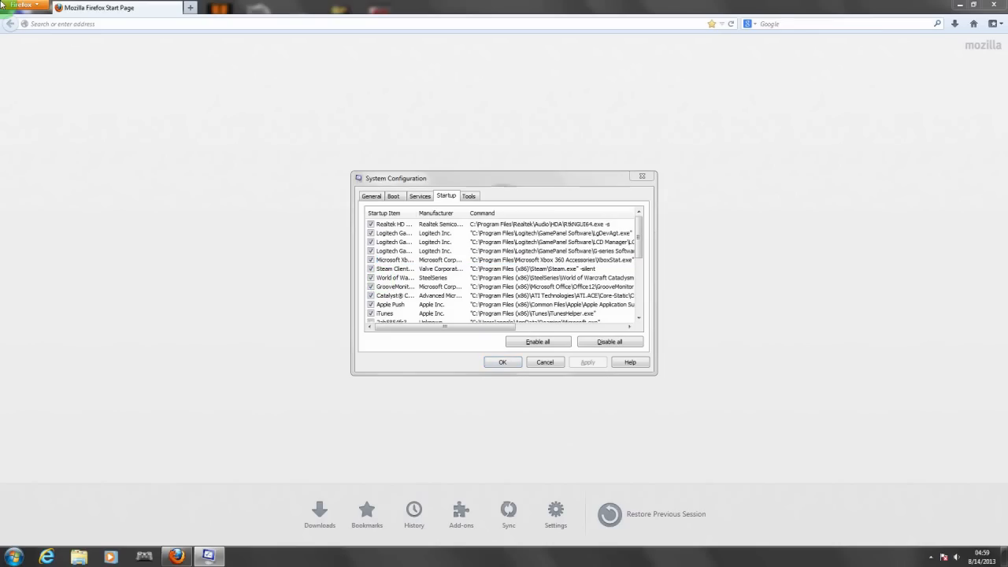
key("ctrl+shift+Escape")
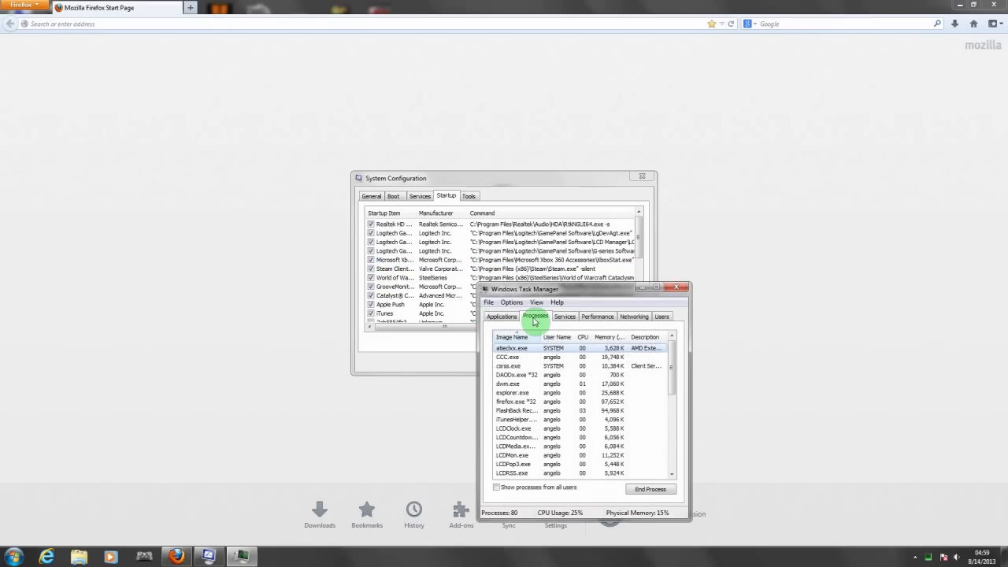
left_click(513, 367)
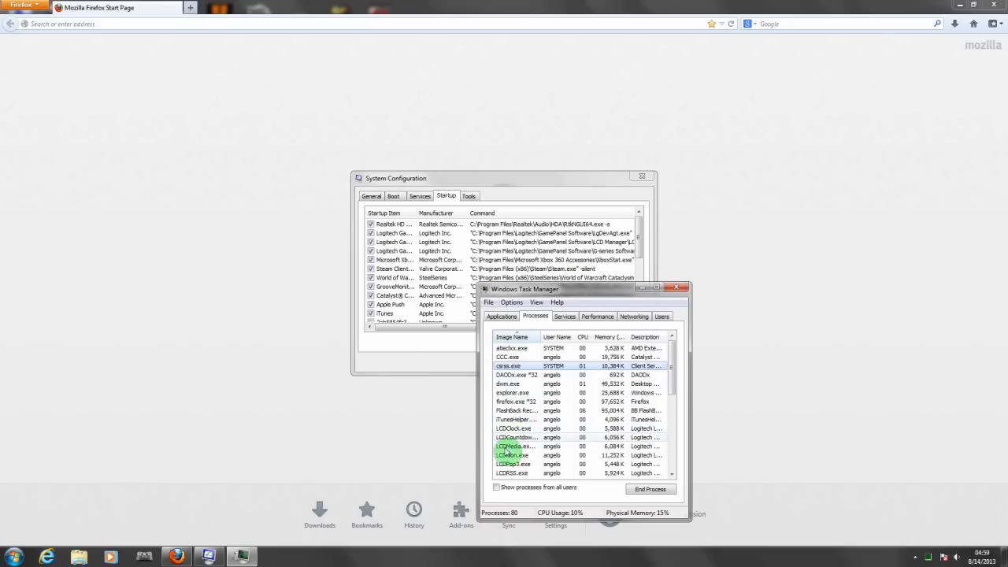
left_click_drag(672, 371, 671, 417)
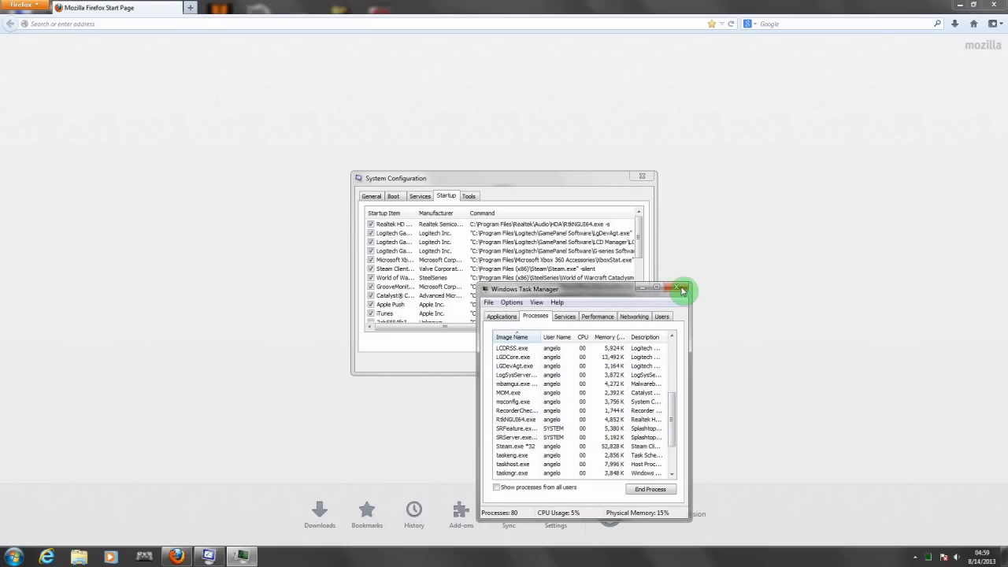
left_click(675, 287)
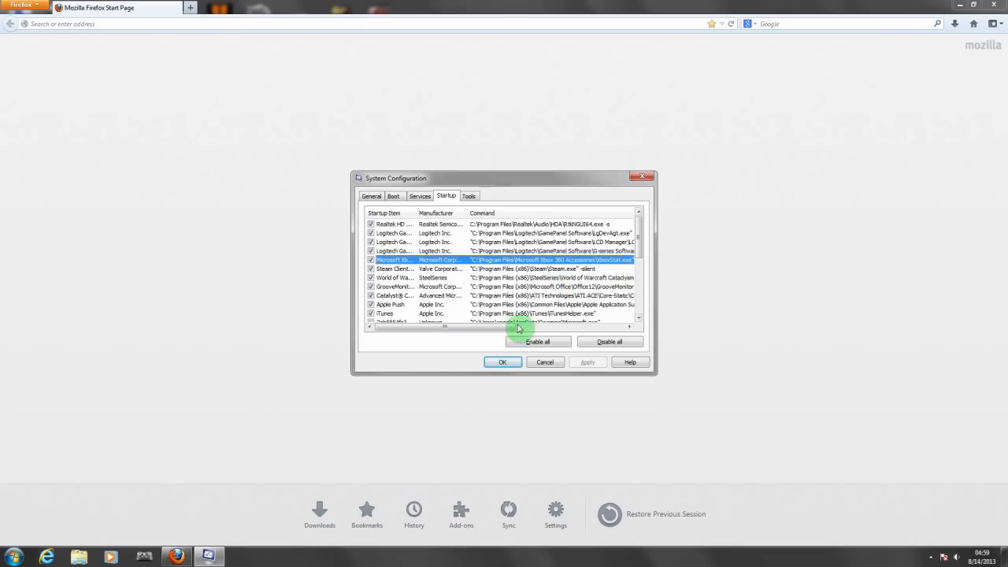
Check the XboxStat.exe startup command, and launch the Registry Editor by searching Windows for regedit
mouse_move(501, 328)
left_mouse_down()
mouse_move(541, 328)
mouse_move(461, 329)
mouse_move(505, 328)
left_mouse_up()
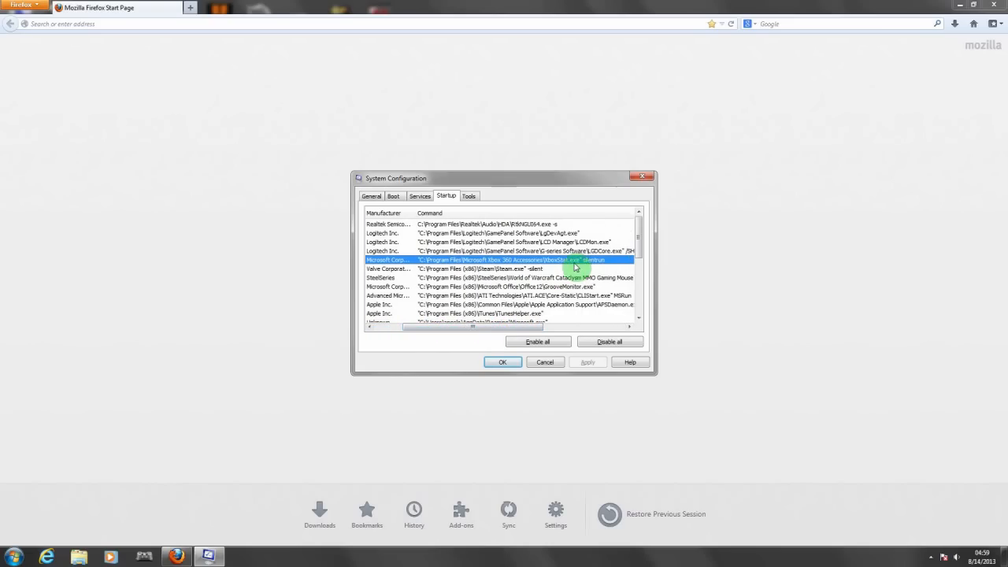
left_click(13, 557)
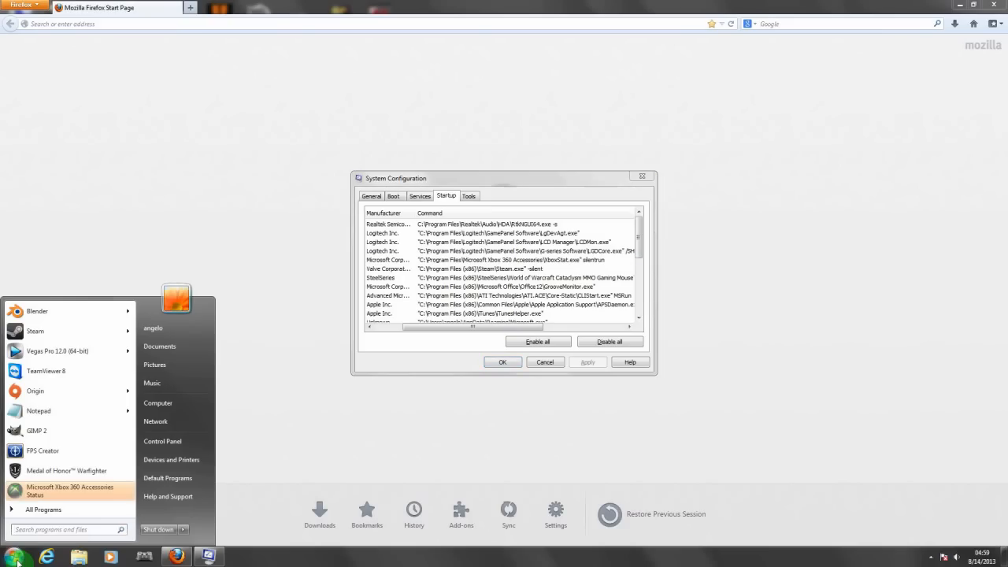
type("rege")
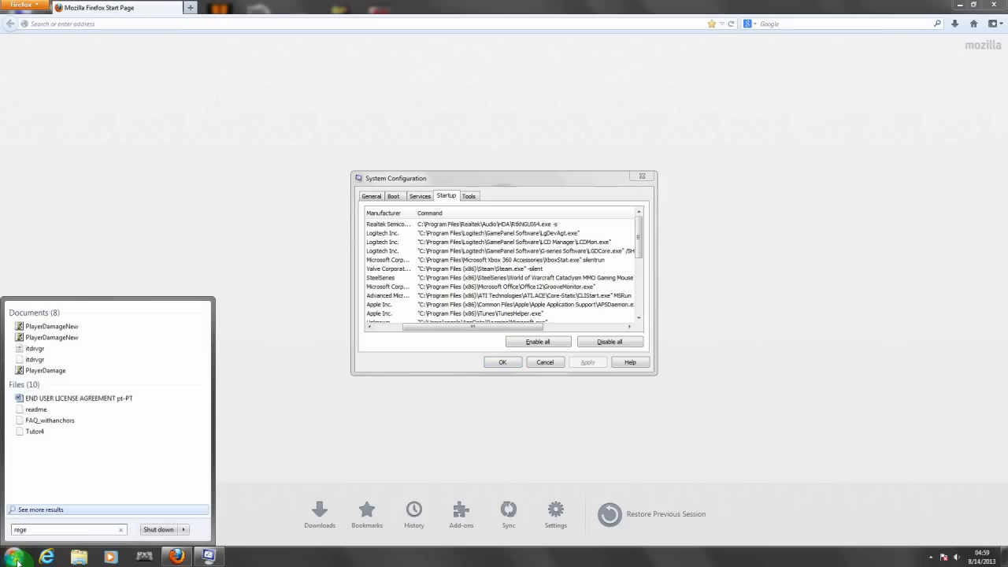
type("dit")
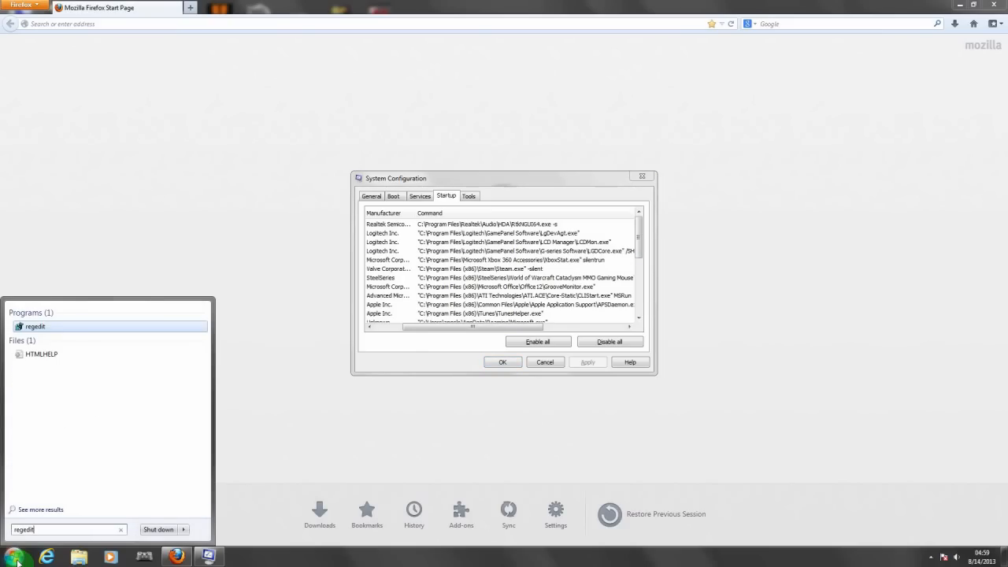
key("Return")
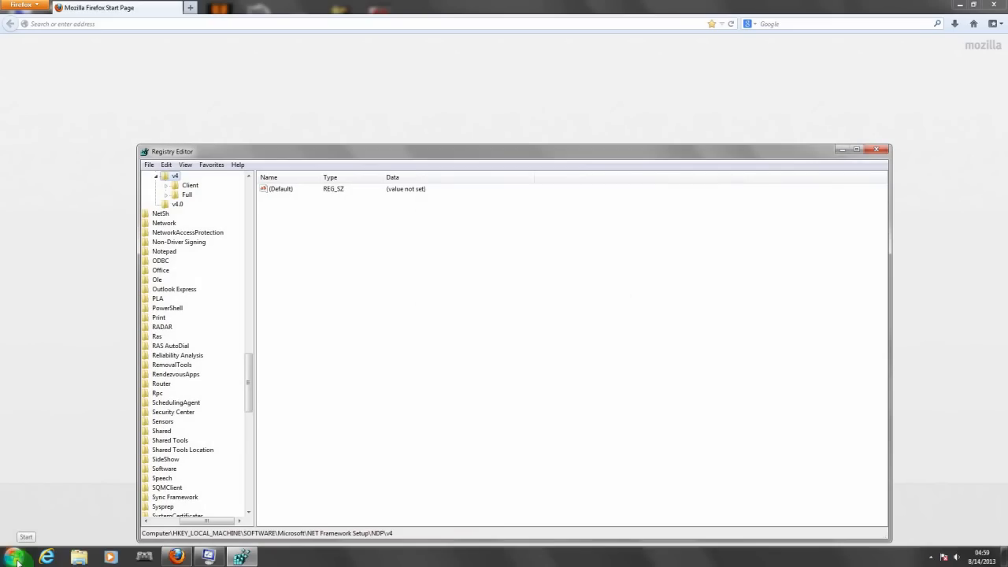
Prepare a search of the whole registry from Computer for firos788nmcmskwpq.exe, and dismiss the Find dialog without searching
left_click_drag(250, 384, 248, 185)
left_click_drag(209, 522, 129, 522)
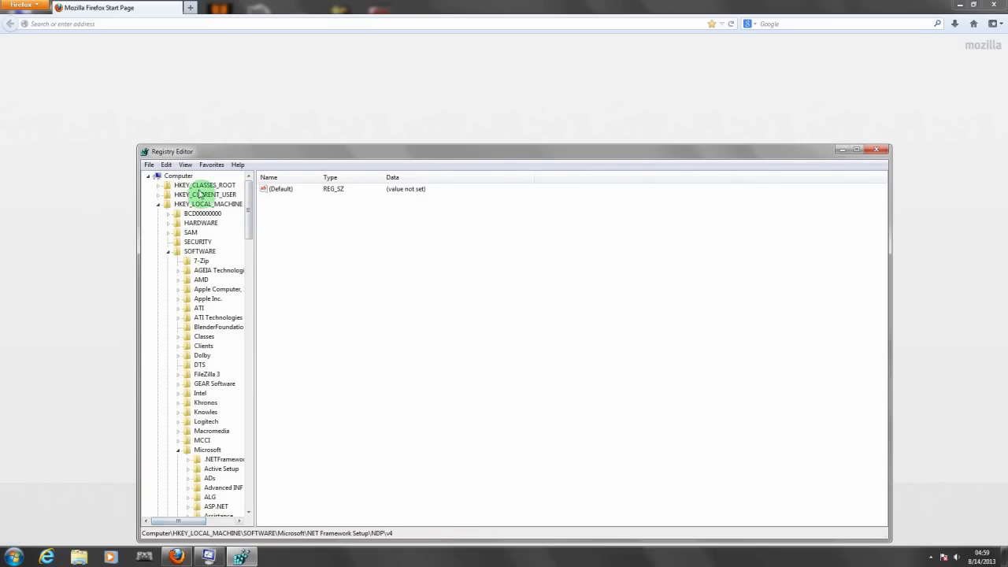
left_click(175, 175)
left_click(172, 165)
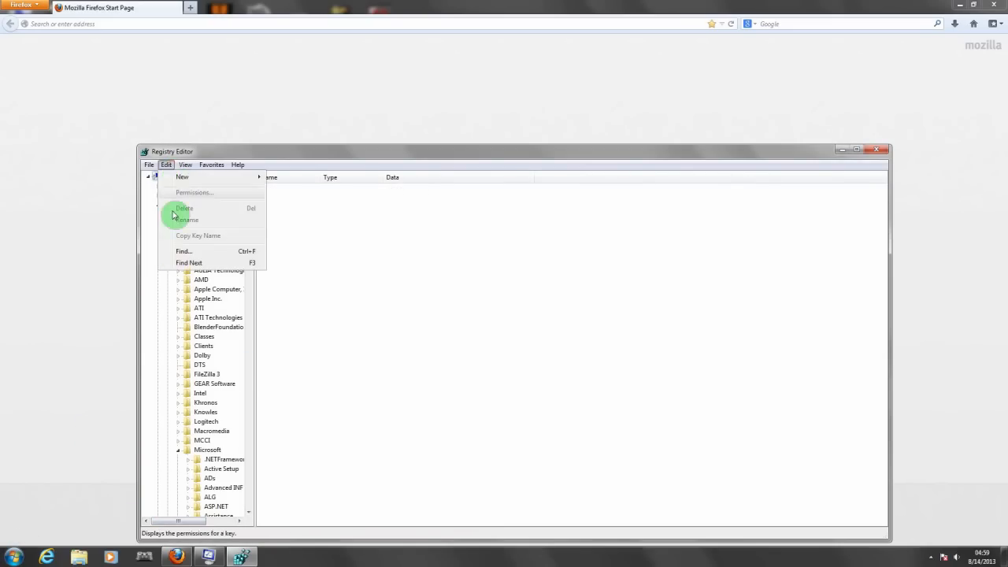
left_click(175, 252)
left_click(269, 217)
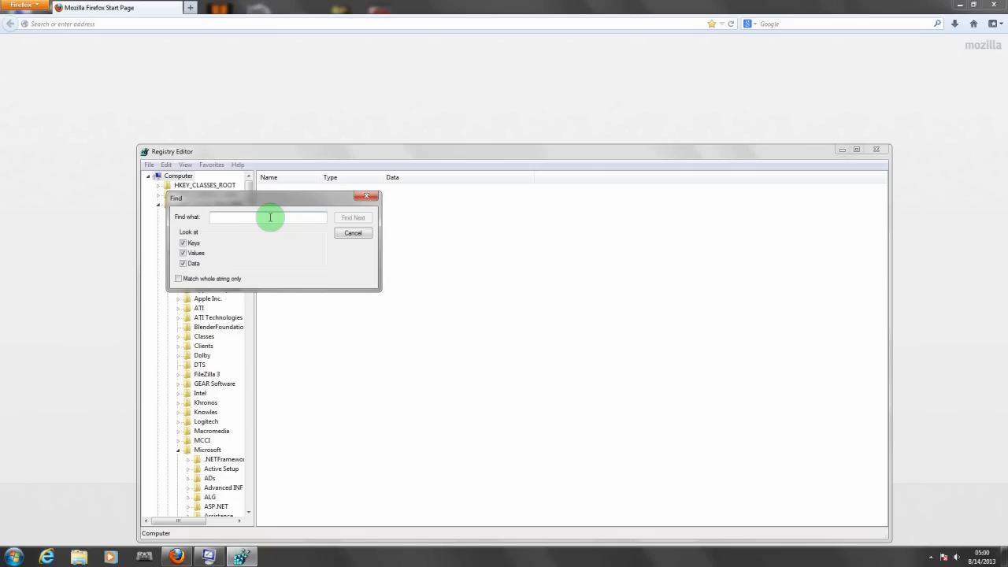
type("firos788nmcmskwpq.exe")
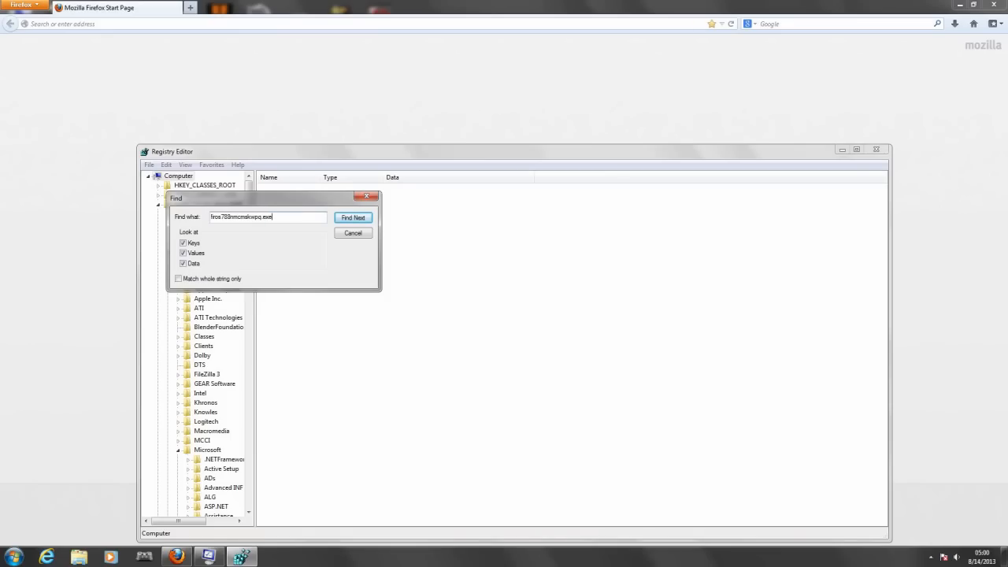
left_click_drag(254, 201, 176, 218)
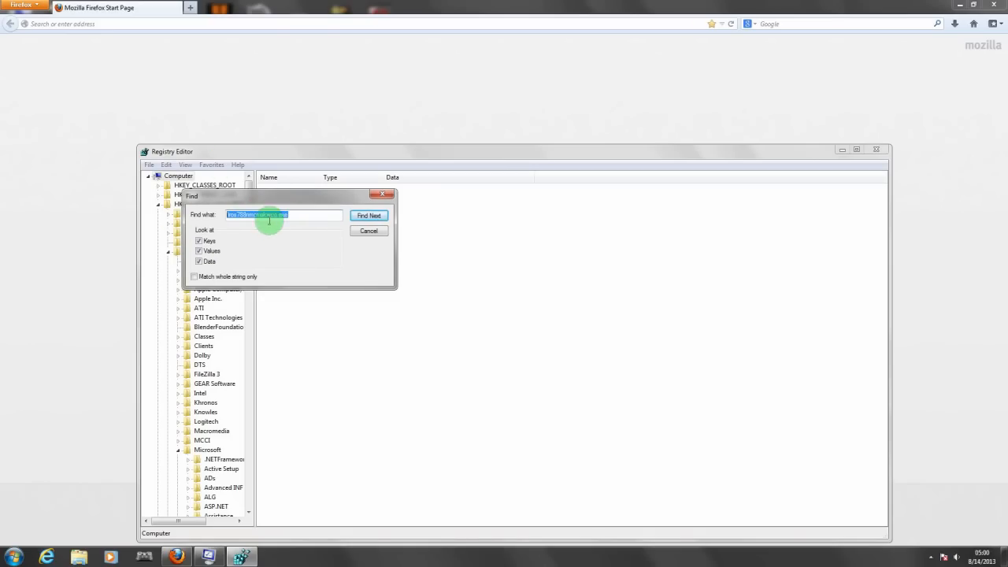
left_click_drag(303, 216, 208, 209)
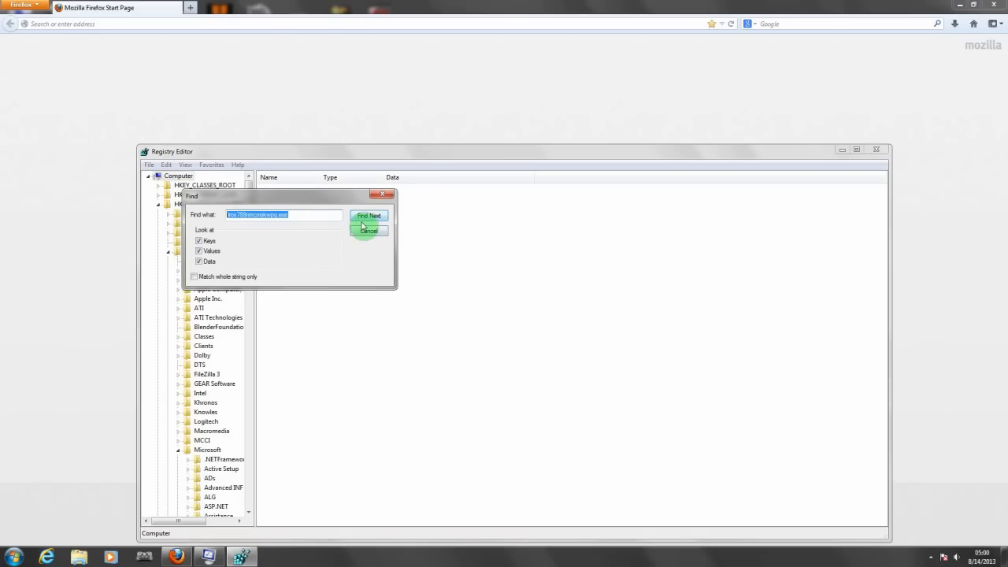
left_click(385, 195)
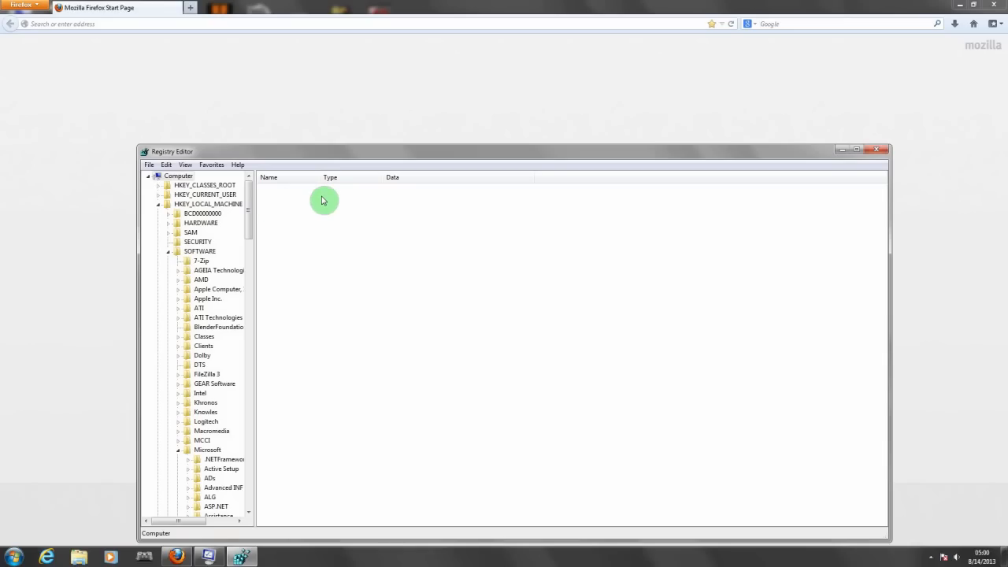
Expand the Active Setup key under HKEY_LOCAL_MACHINE\SOFTWARE\Microsoft, view its values, and close the Registry Editor
left_click(187, 471)
left_click(212, 460)
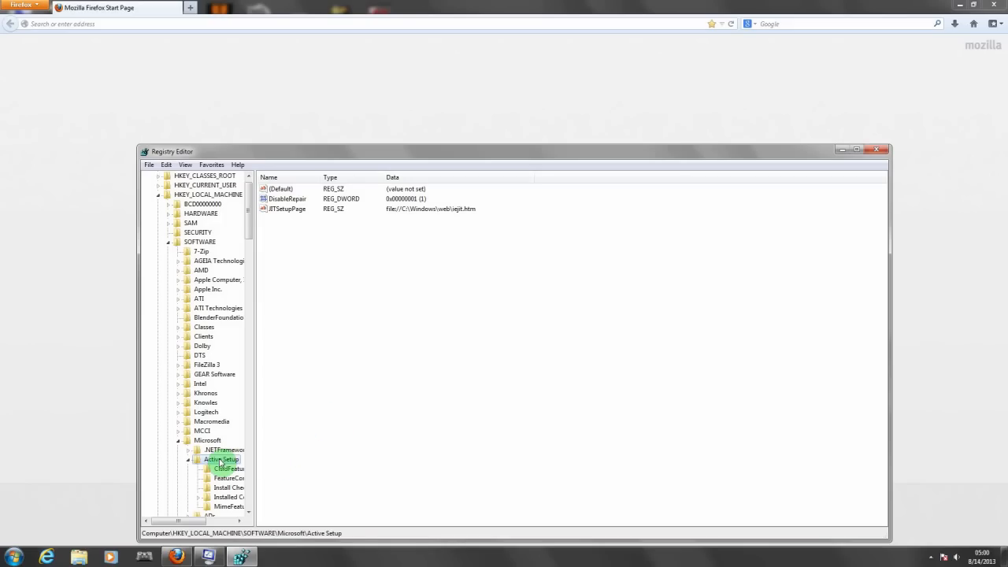
left_click(874, 150)
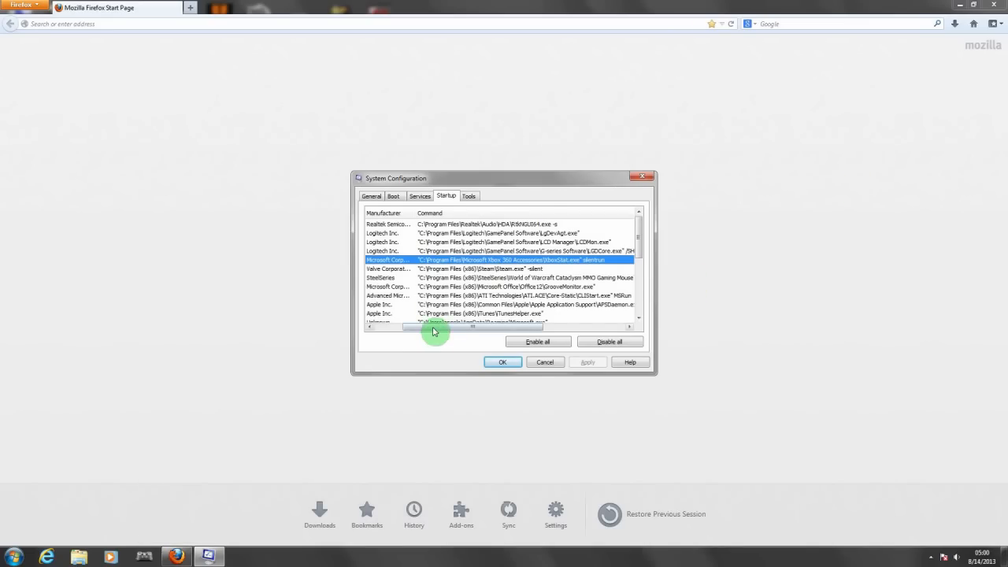
Hide all Microsoft services in System Configuration, look through the remaining services, and cancel the dialog
left_click_drag(434, 327, 387, 328)
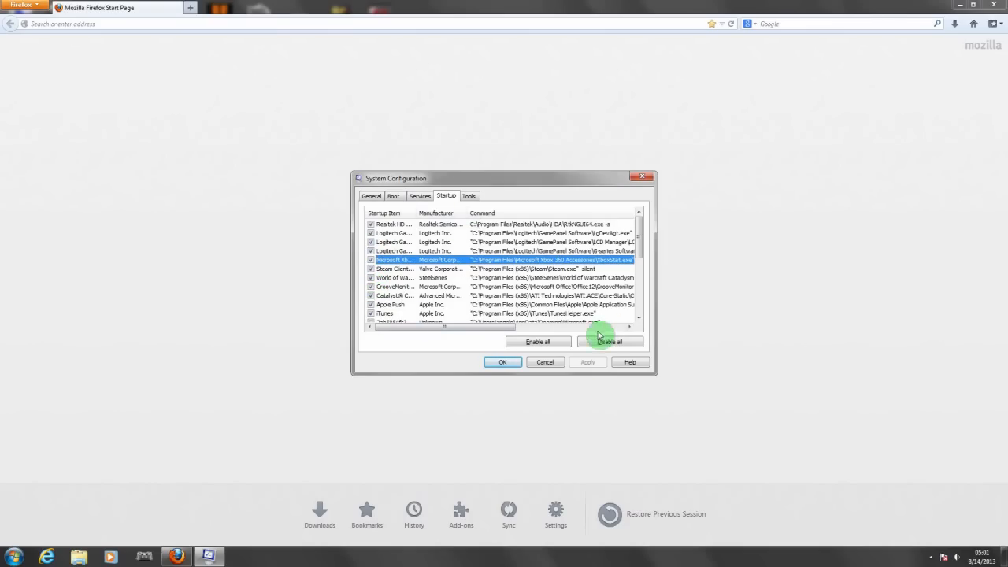
left_click(424, 197)
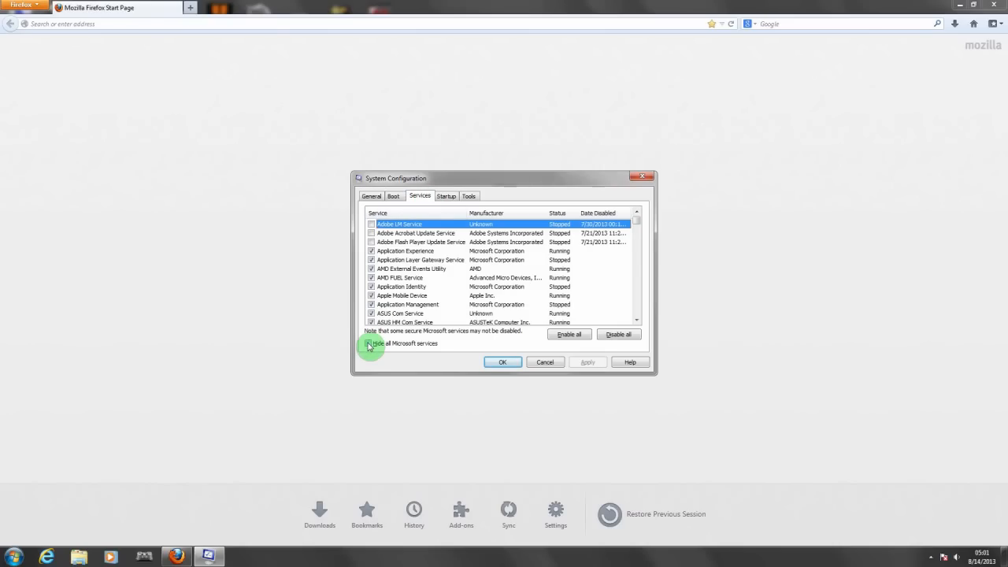
left_click(369, 344)
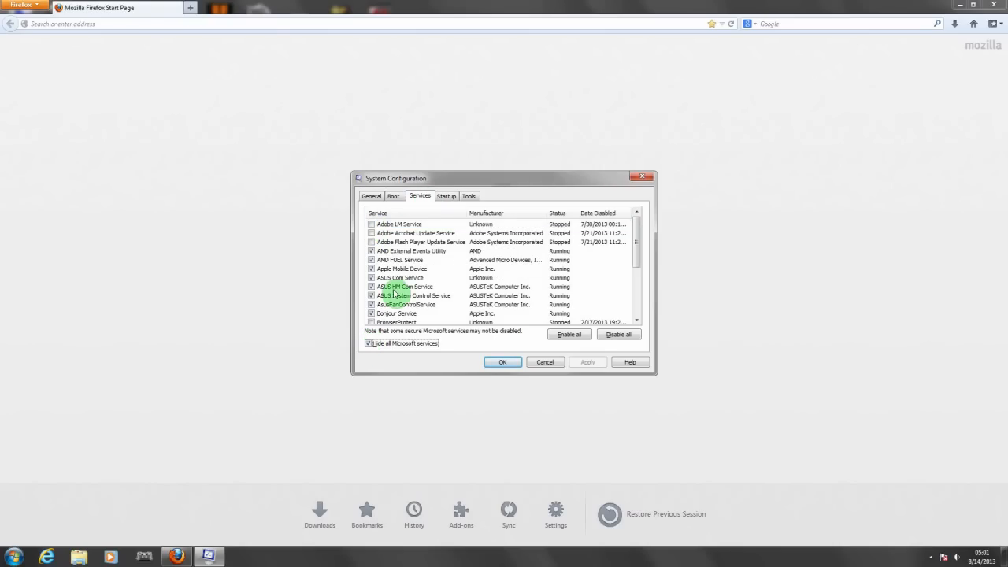
left_click_drag(635, 238, 637, 324)
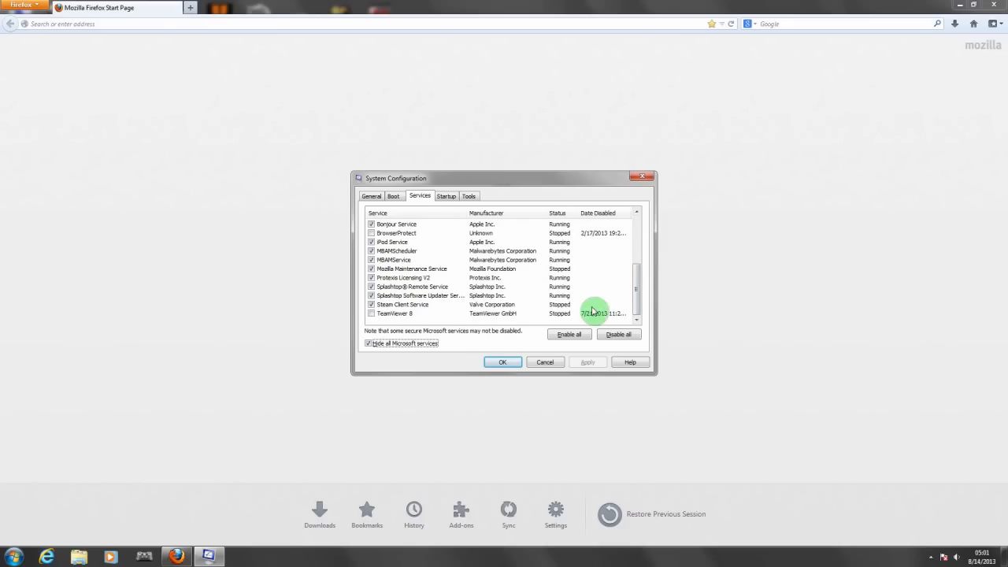
left_click_drag(638, 302, 636, 234)
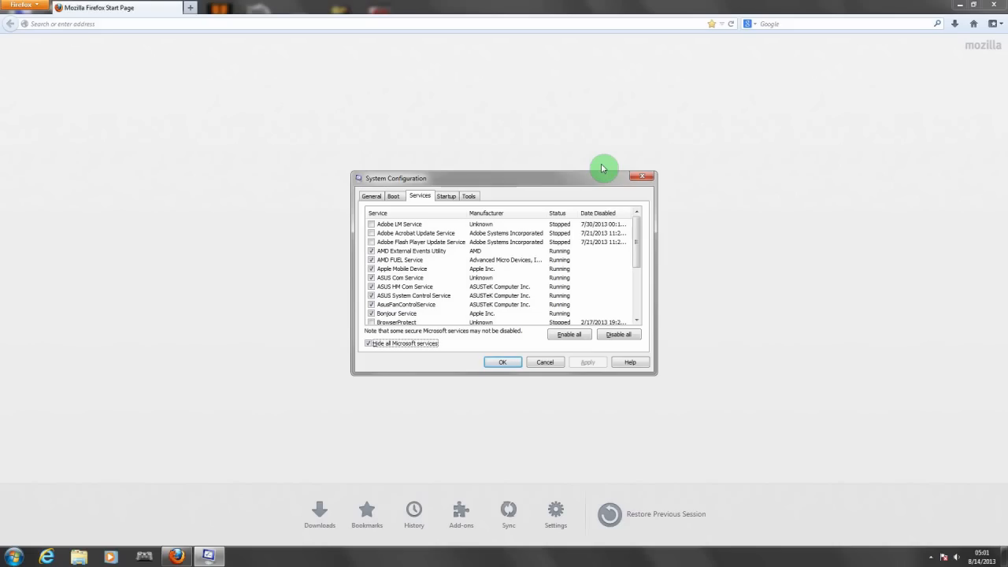
left_click(542, 362)
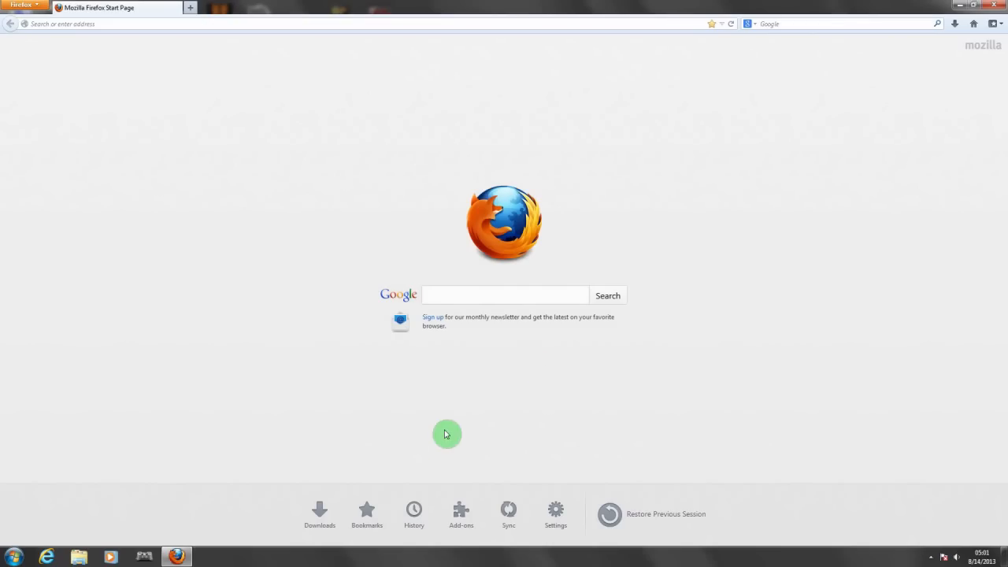
Open the temporary files folder by searching Windows for %temp%, and look through its files and folders
left_click(14, 558)
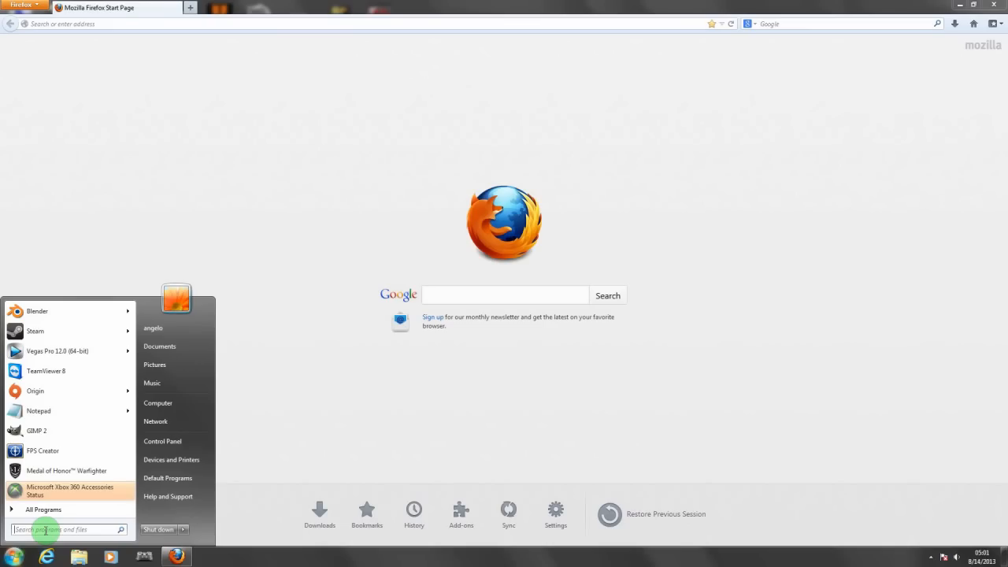
type("%t")
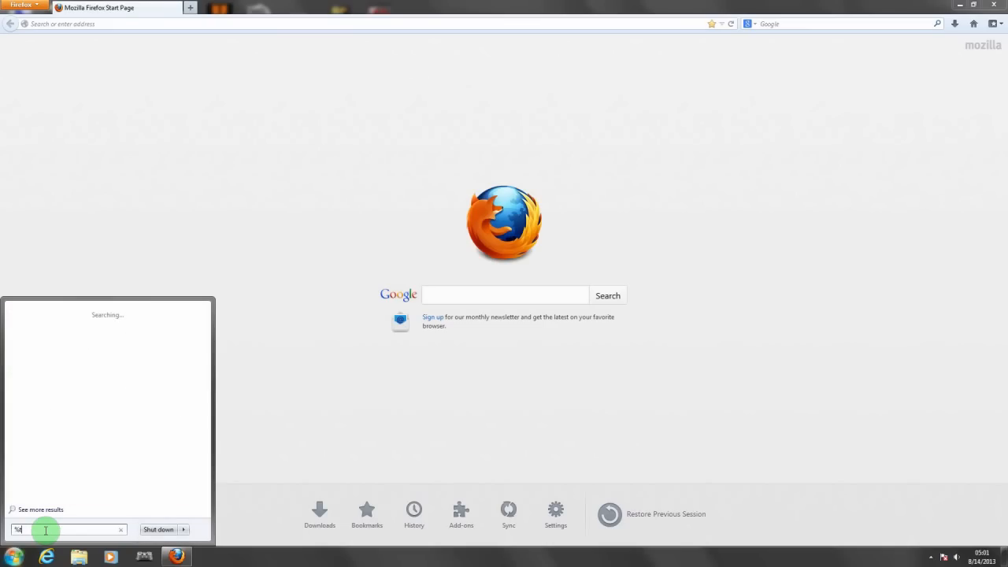
type("emp%")
key("Return")
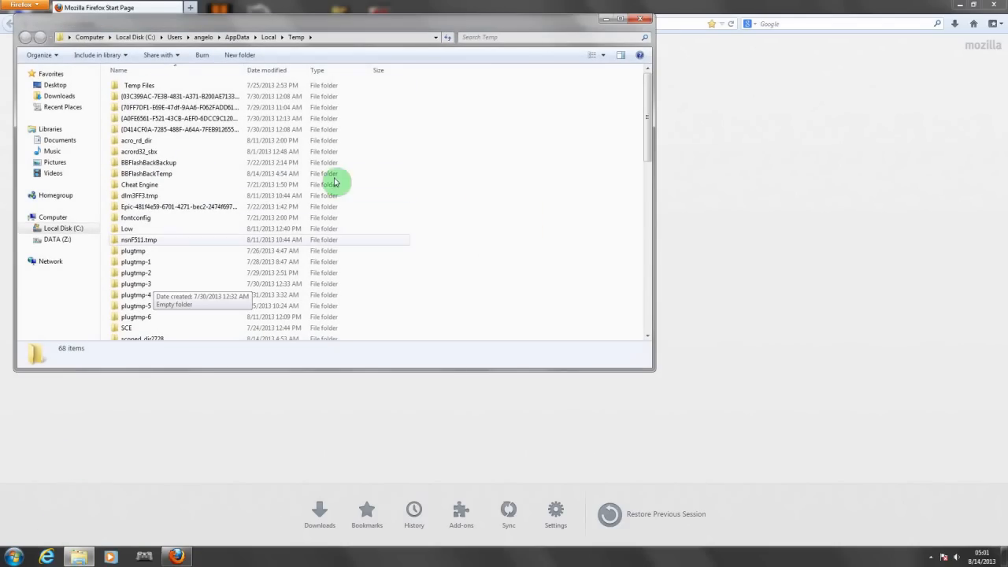
left_click_drag(642, 108, 648, 292)
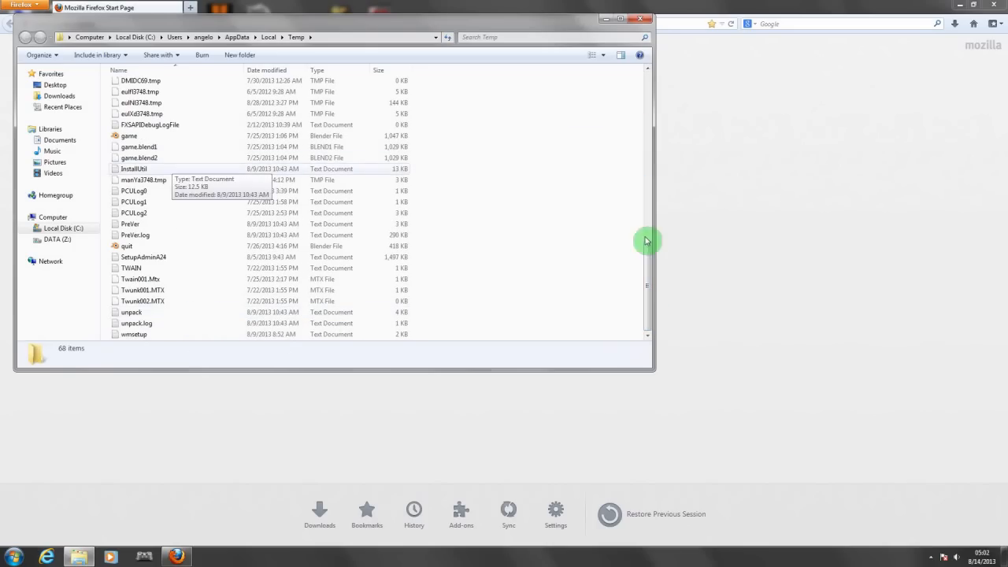
left_click_drag(648, 286, 644, 151)
left_click(643, 151)
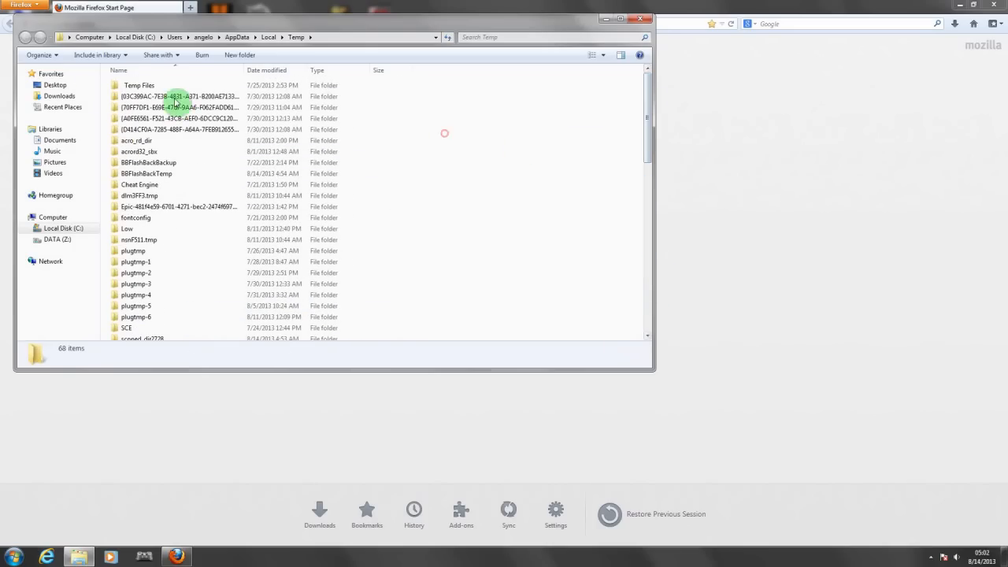
mouse_move(646, 108)
left_mouse_down()
mouse_move(650, 313)
mouse_move(647, 106)
left_mouse_up()
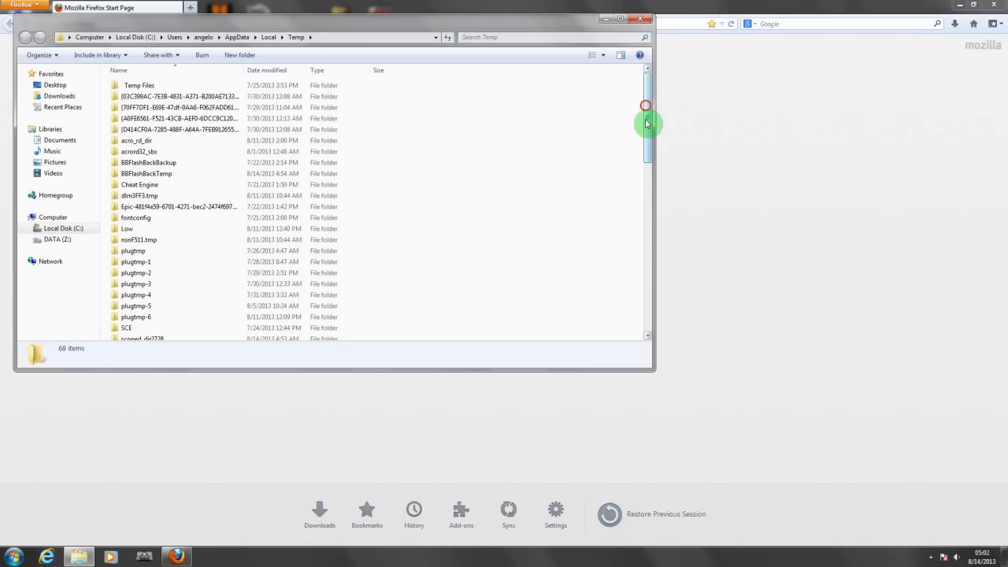
left_click_drag(648, 124, 649, 276)
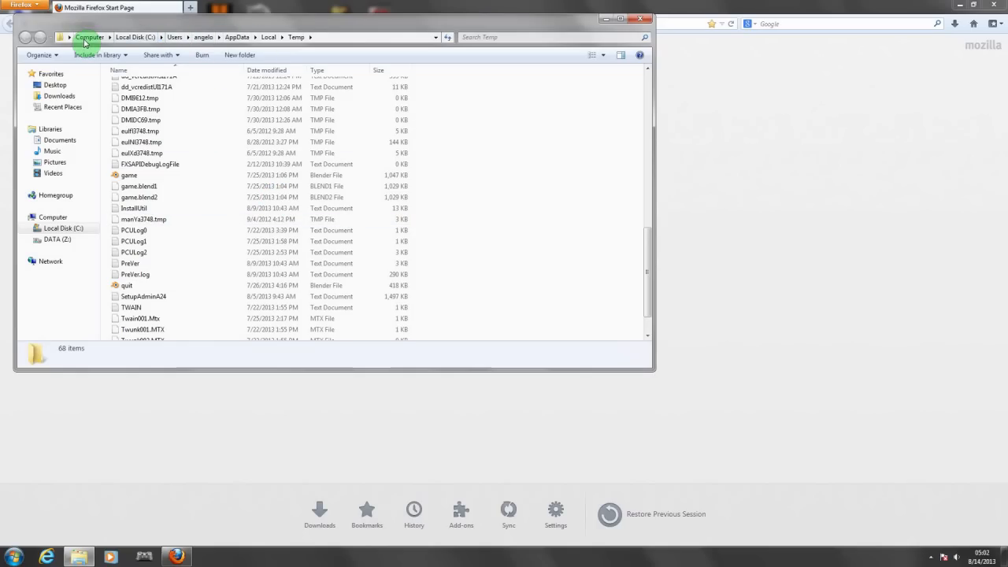
View the user's profile folder above AppData, and return to the Temp folder
left_click(203, 37)
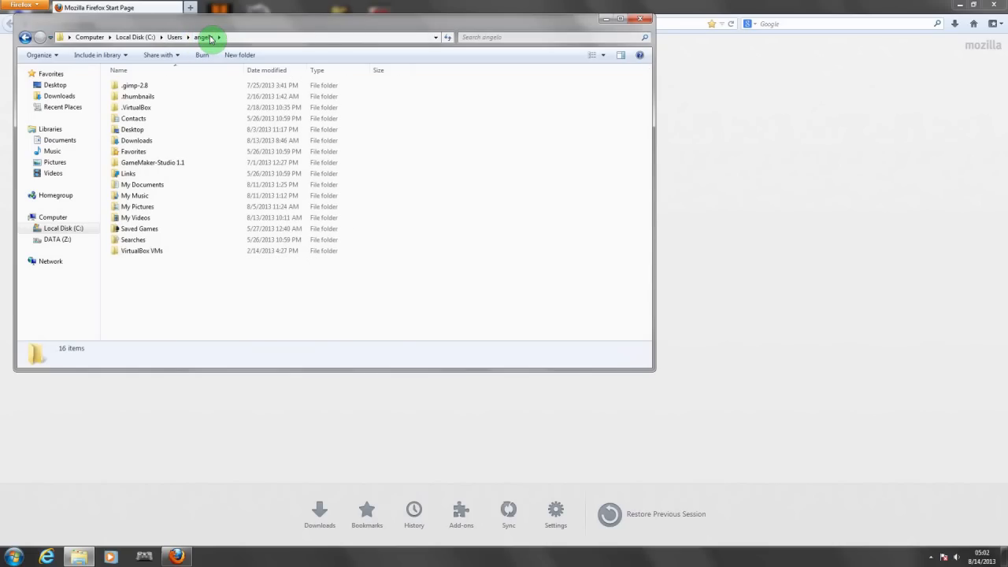
left_click(26, 39)
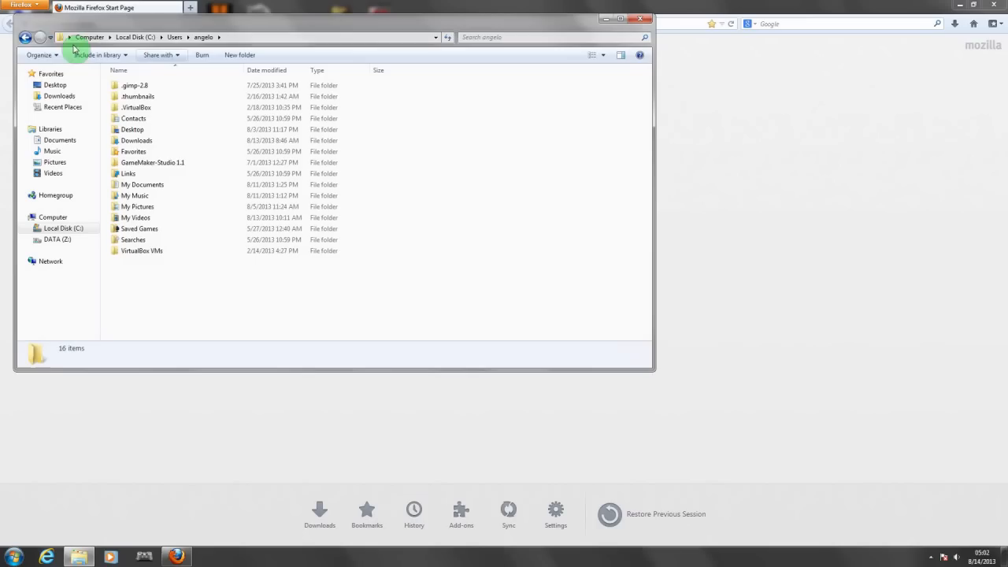
left_click(24, 37)
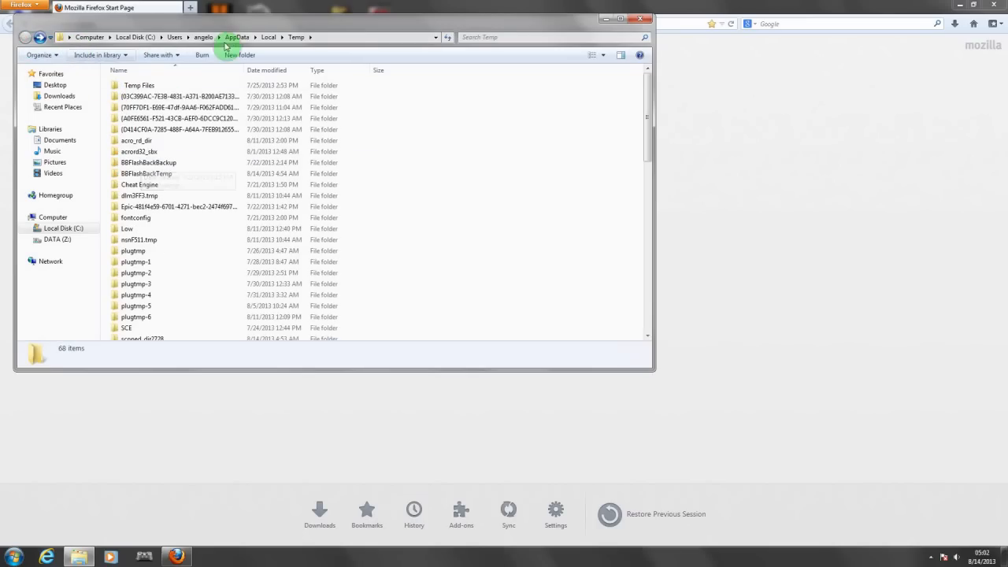
Trace the Temp folder's location by going up to AppData and opening Local and Temp inside it
left_click(238, 38)
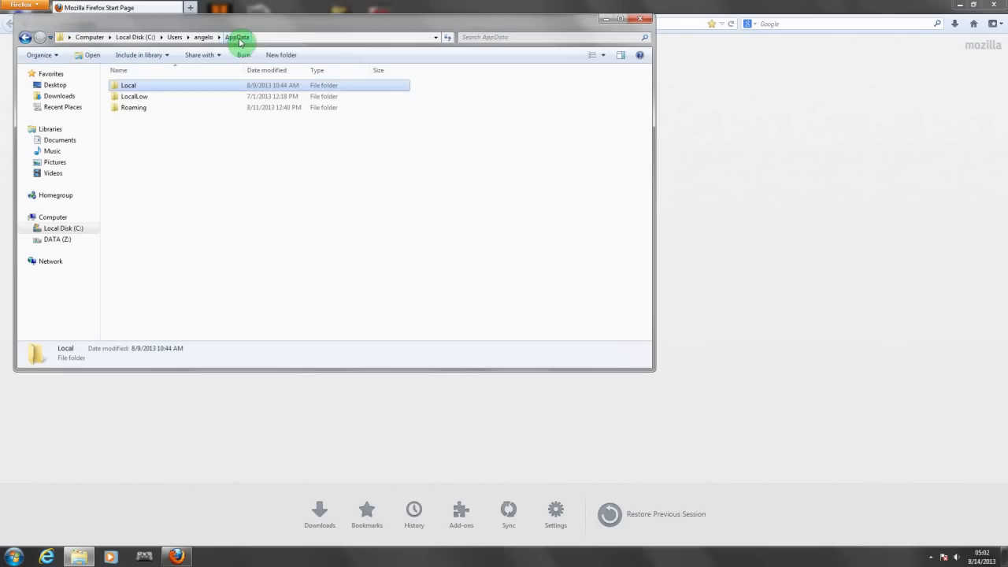
double_click(130, 86)
scroll(205, 218, "down", 8)
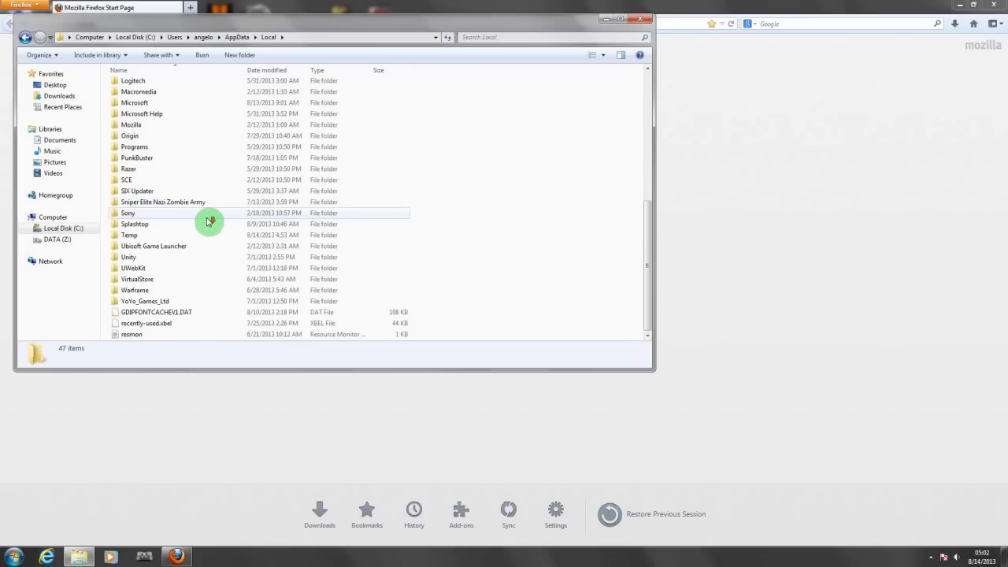
double_click(142, 237)
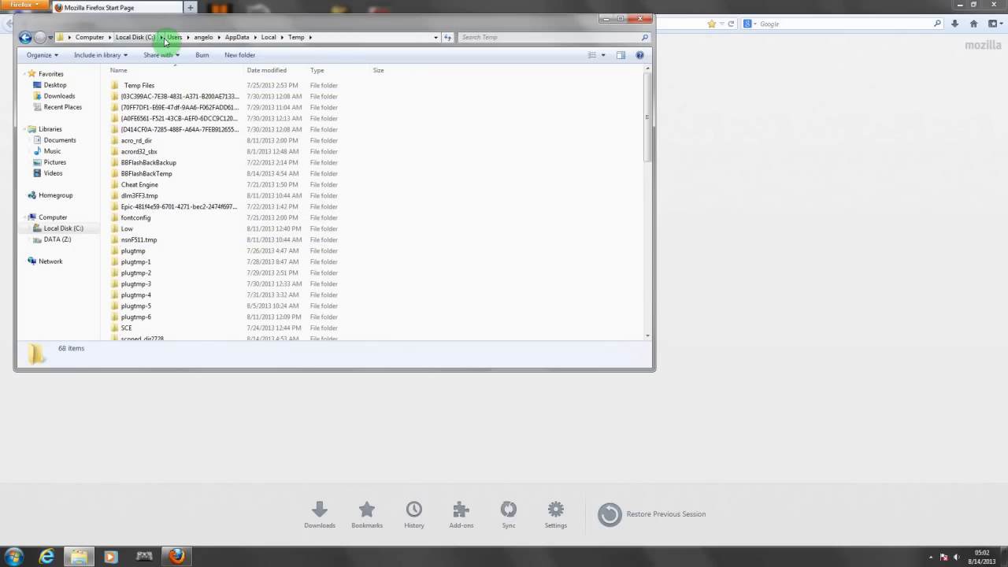
Search the Users folder for dfhjdyuwyweuwe8uejiweuw.exe, and close the Explorer window
left_click(167, 38)
left_click(168, 128)
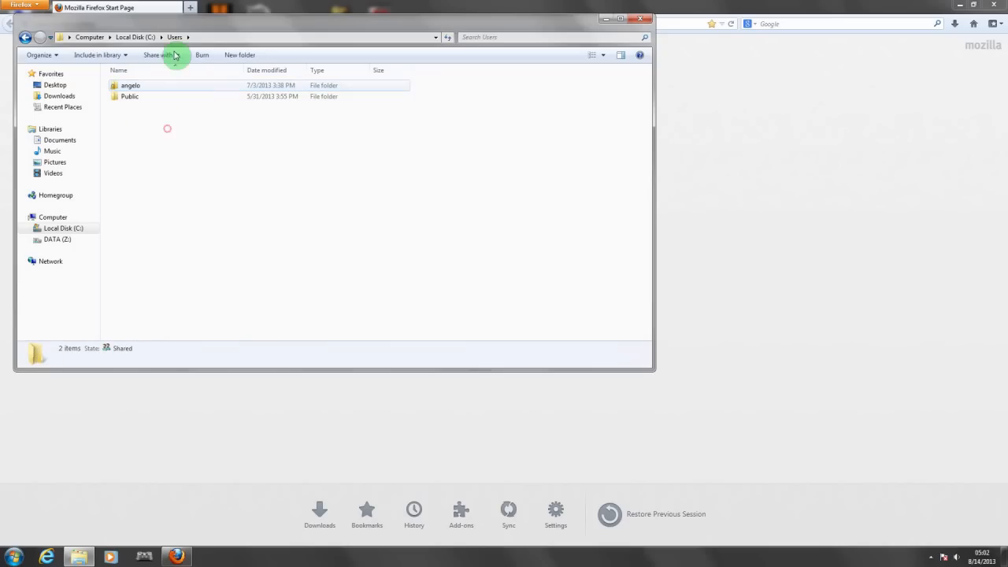
left_click(114, 113)
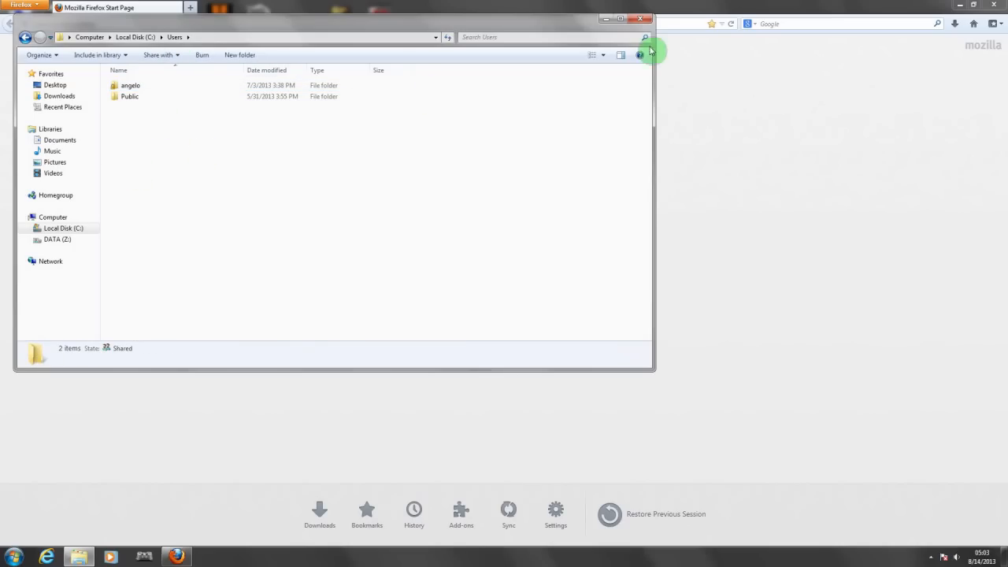
left_click(124, 201)
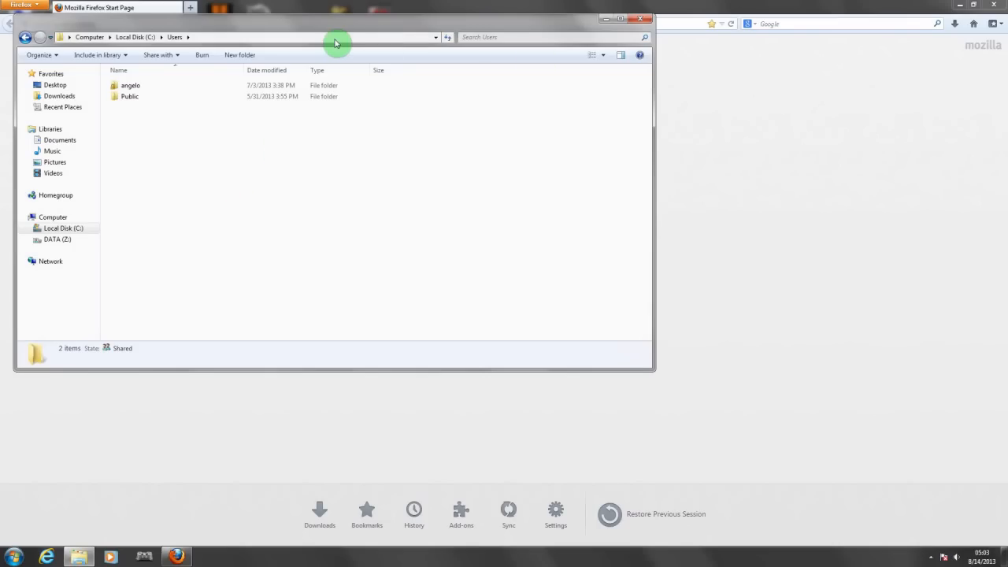
left_click(485, 38)
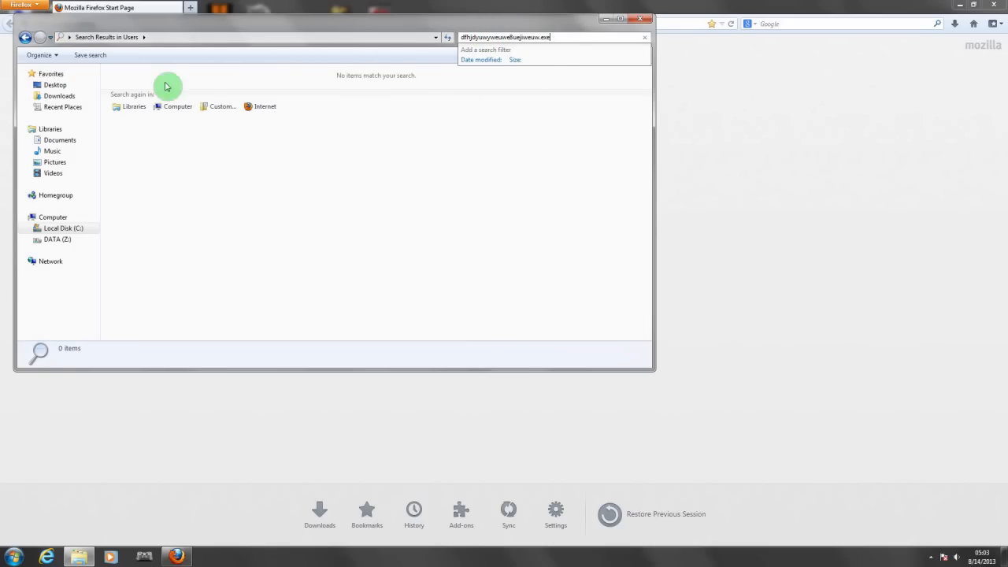
left_click_drag(275, 22, 286, 26)
left_click_drag(349, 72, 420, 101)
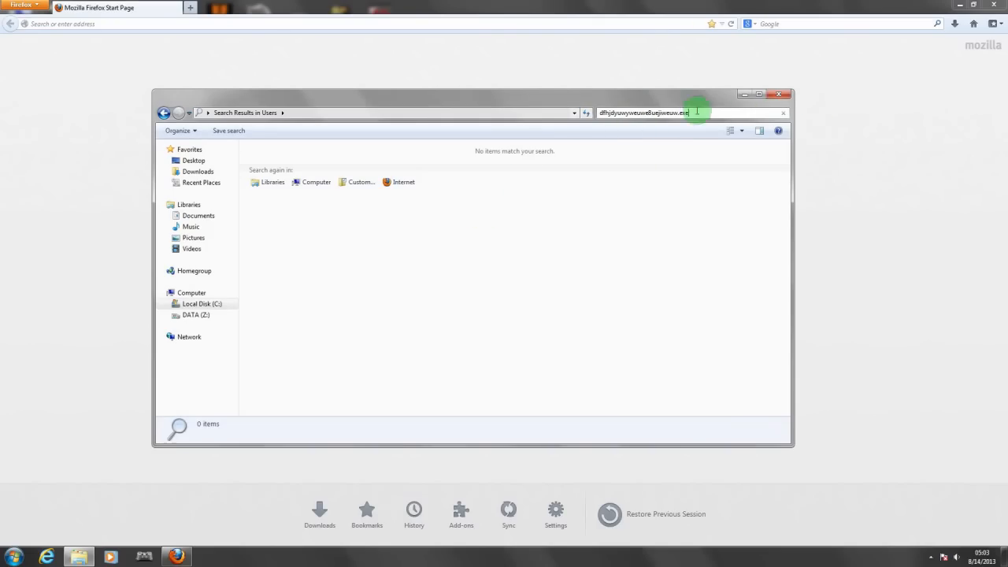
left_click(777, 97)
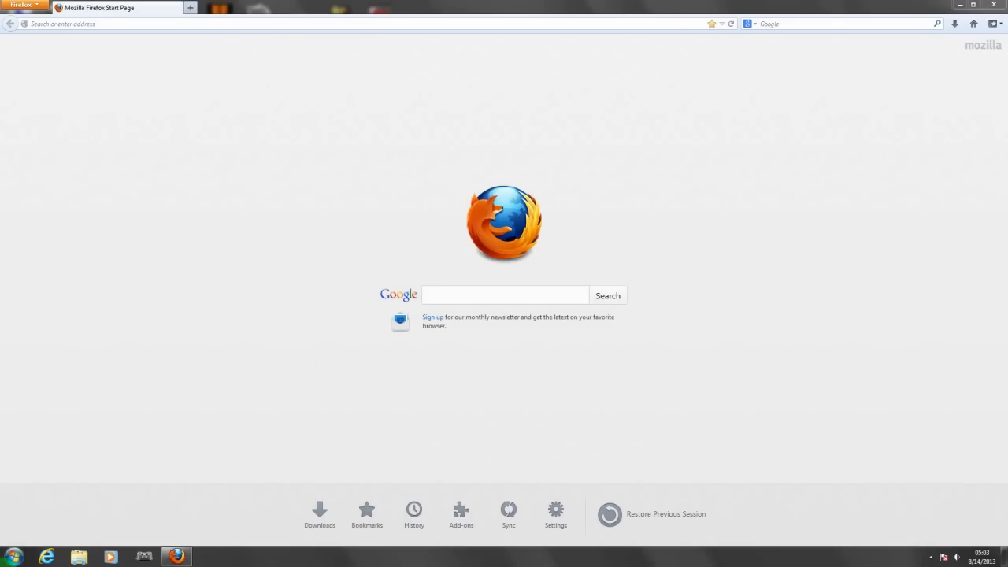
Open Disk Cleanup from the System Tools group of the Windows accessories
left_click(14, 557)
left_click(44, 511)
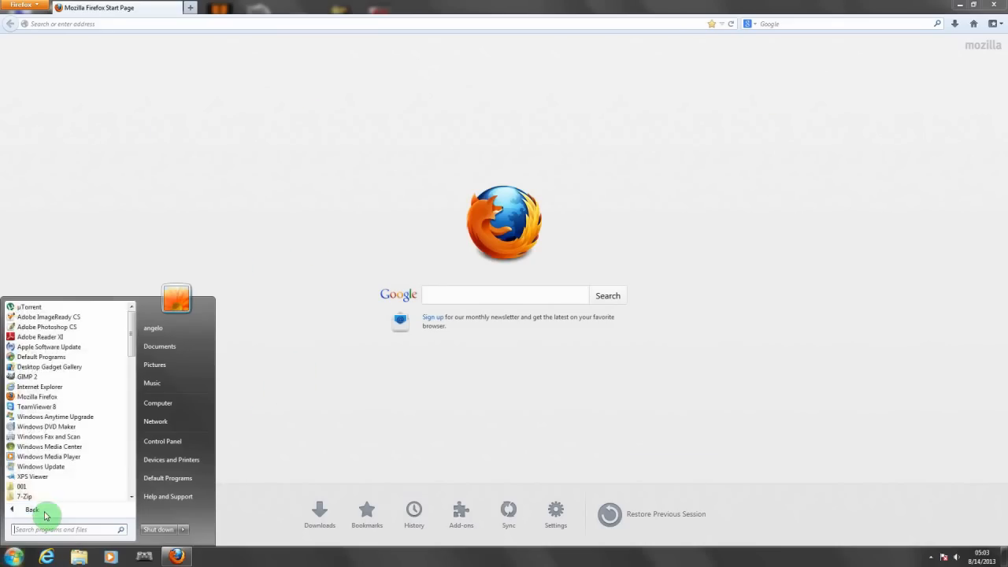
scroll(130, 376, "down", 3)
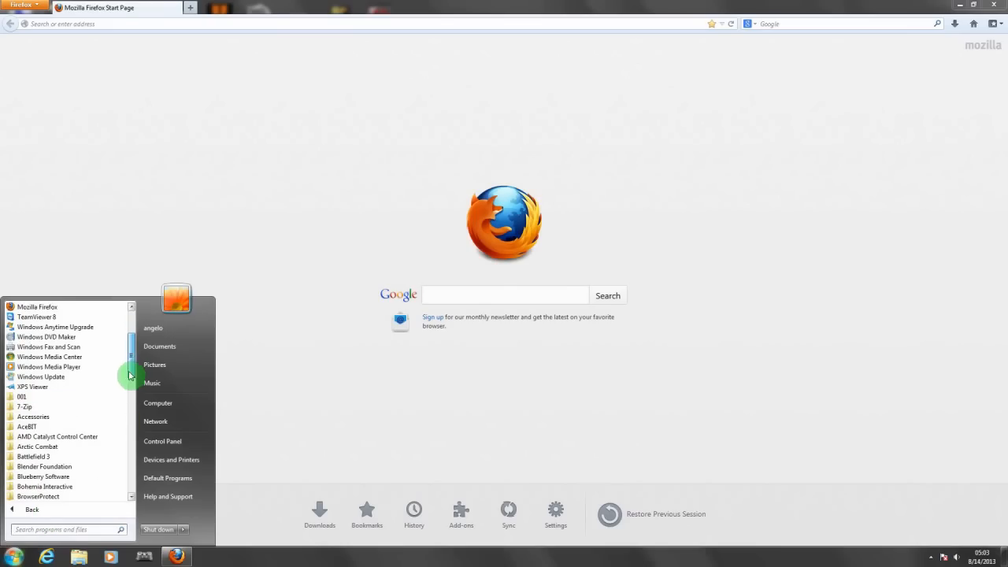
left_click(35, 417)
scroll(131, 385, "down", 2)
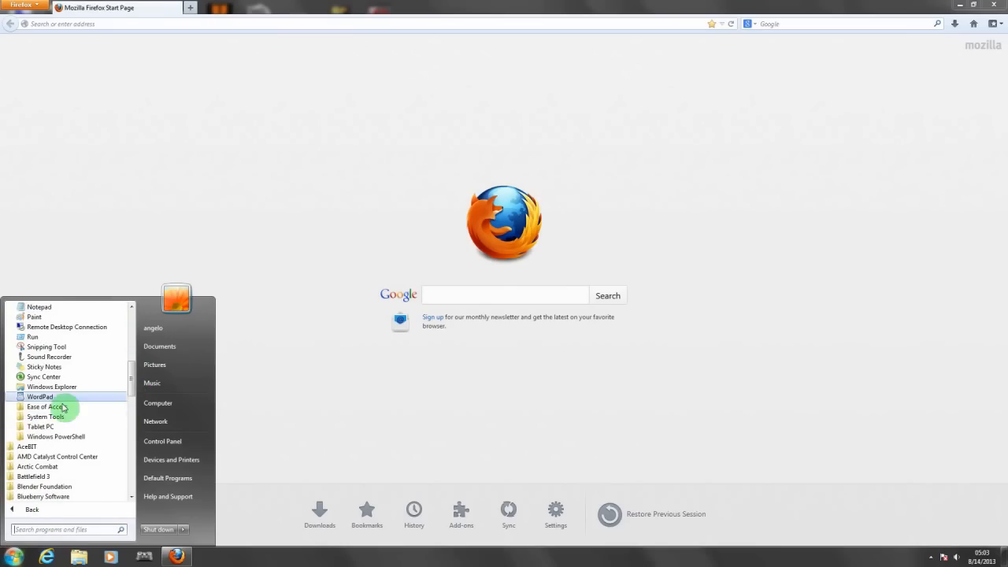
left_click(45, 417)
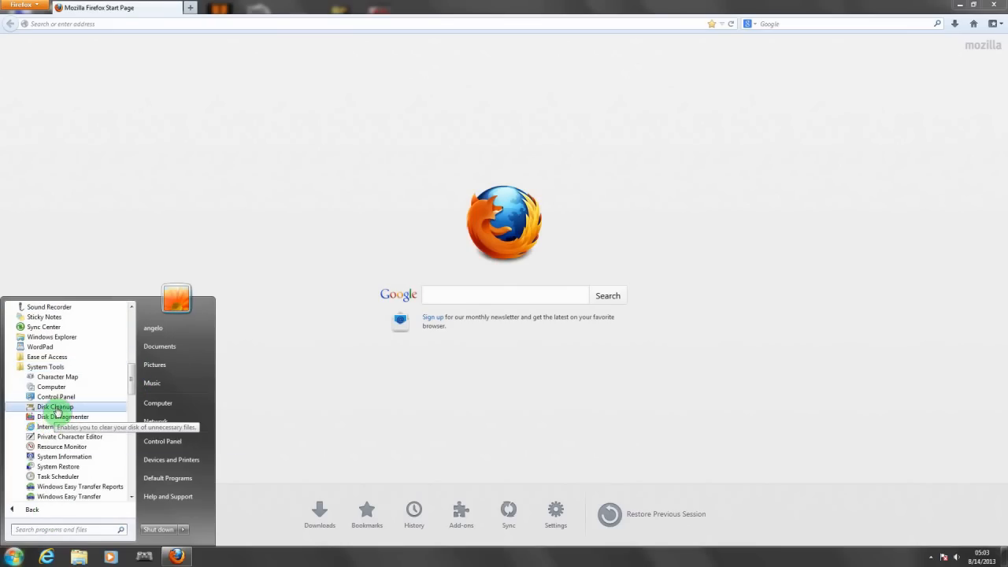
left_click(55, 406)
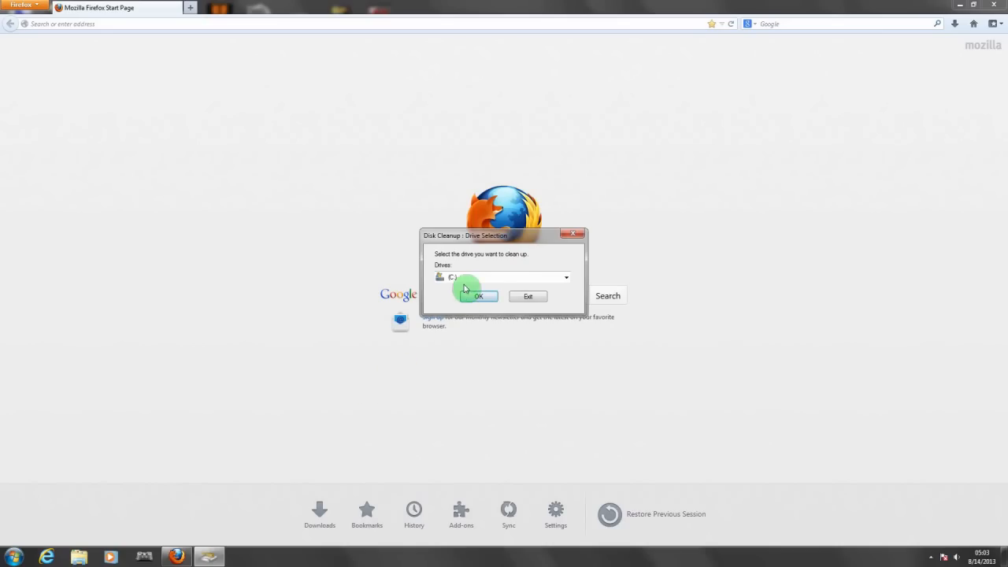
Review the drives offered for cleanup, keep C: selected, and close Disk Cleanup without running it
left_click_drag(480, 238, 638, 157)
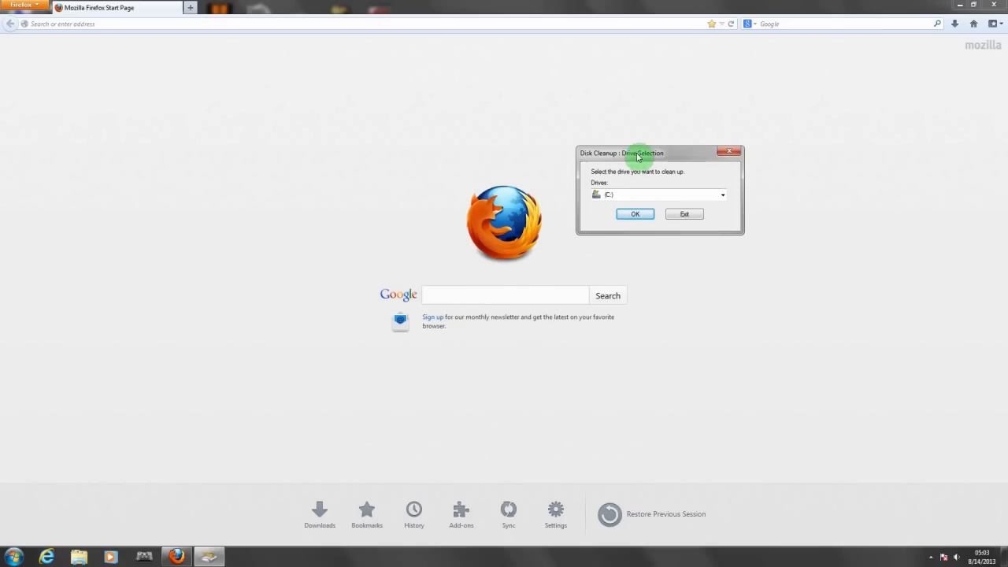
left_click(723, 194)
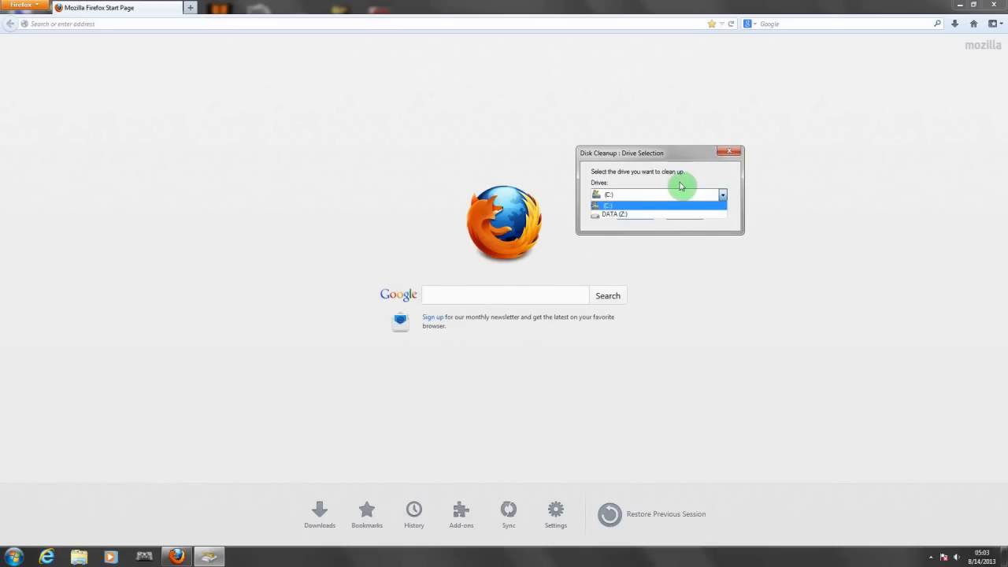
left_click(615, 194)
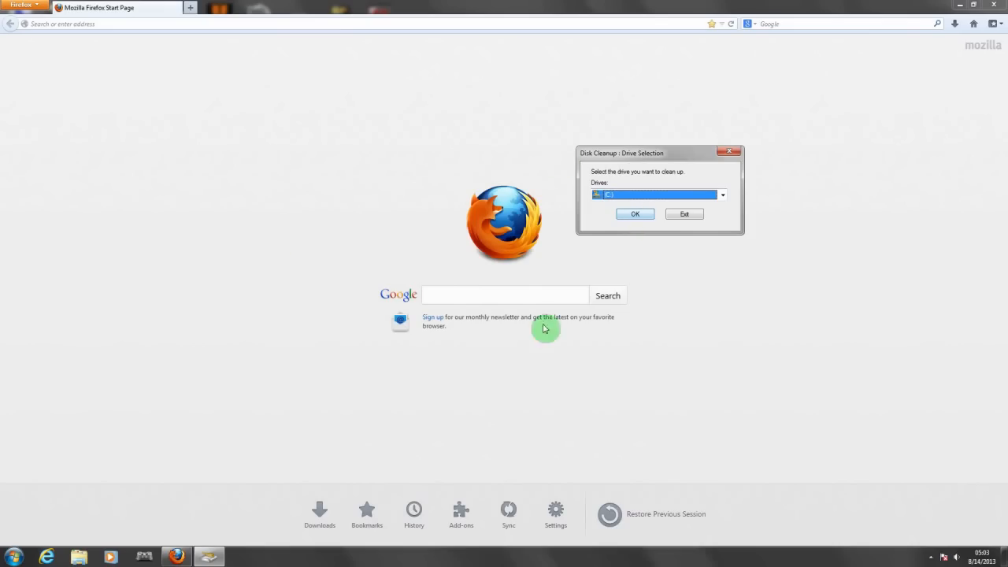
left_click(728, 154)
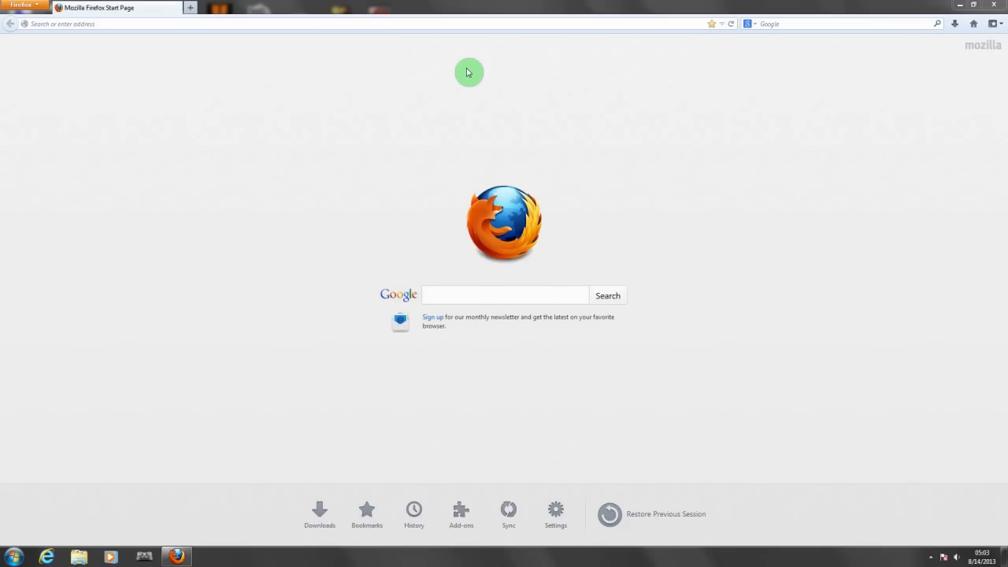
left_click(252, 25)
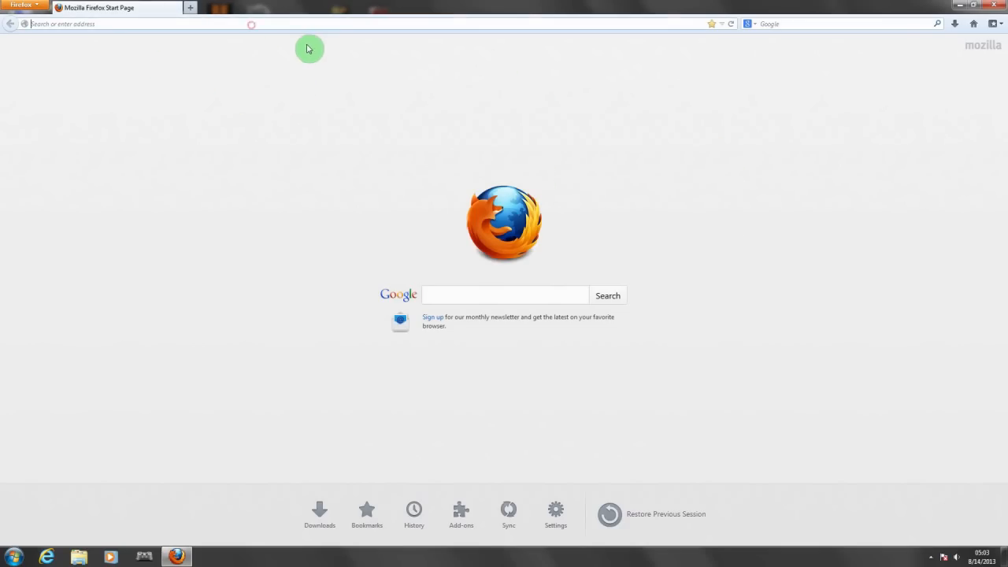
type("www.google.com/")
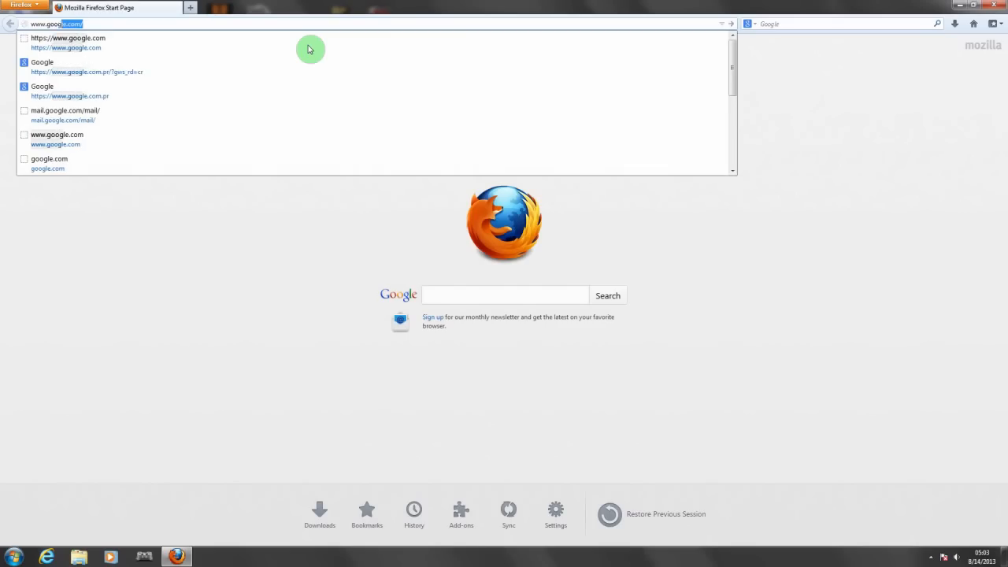
key("Return")
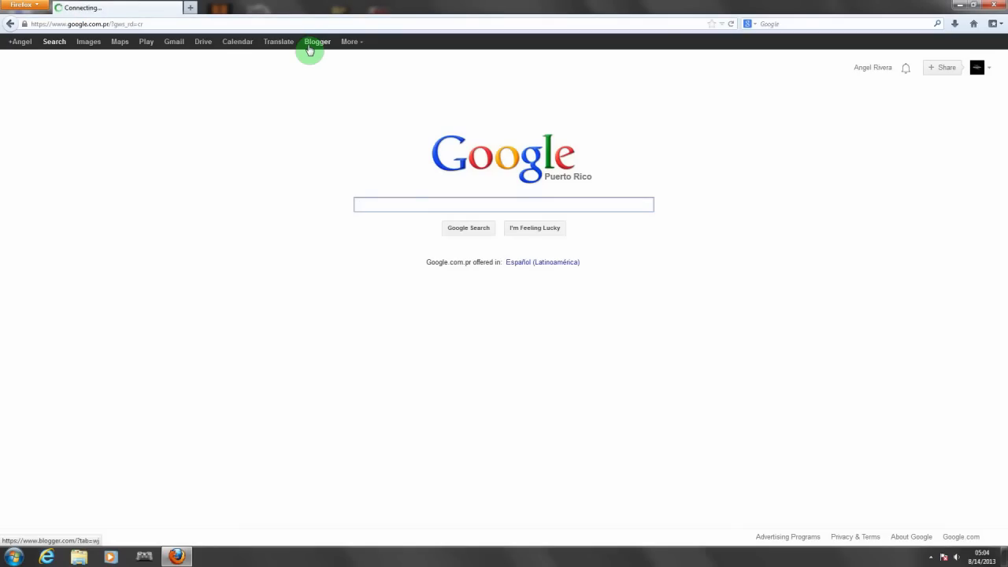
type("Smitfr")
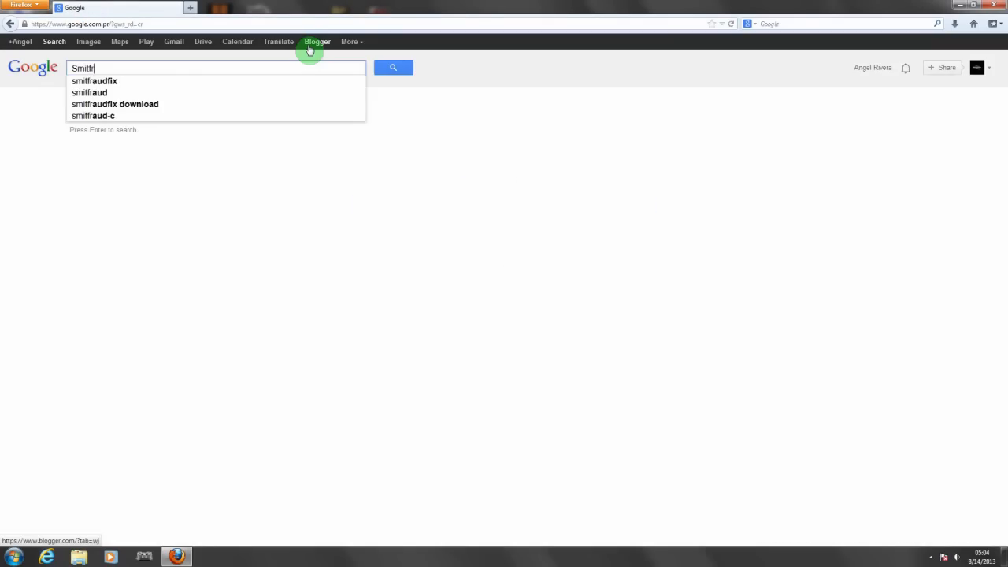
type("audFix")
key("Return")
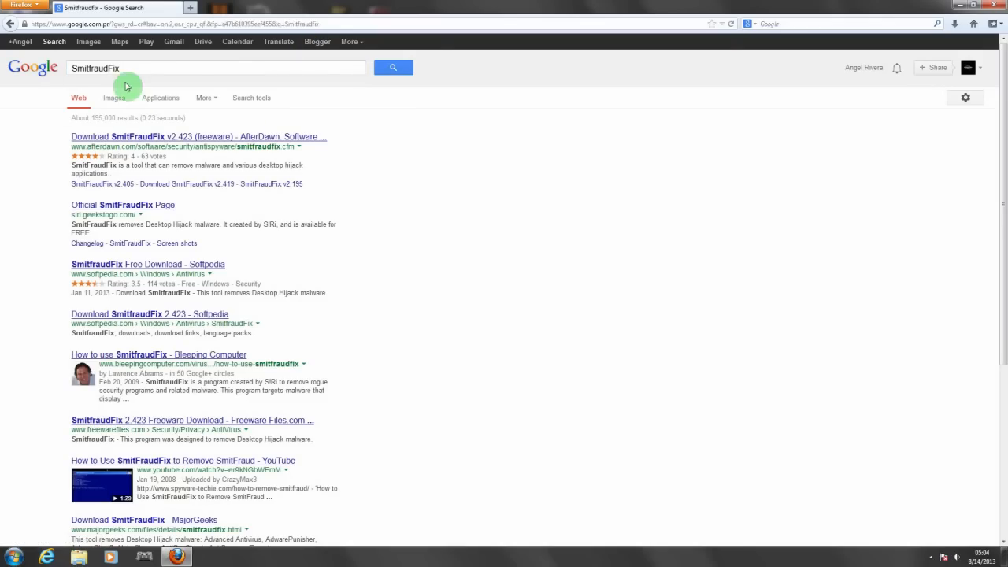
Download and save SmitfraudFix_v2.423.exe from the AfterDawn search result, and cancel the duplicate download request
left_click(156, 138)
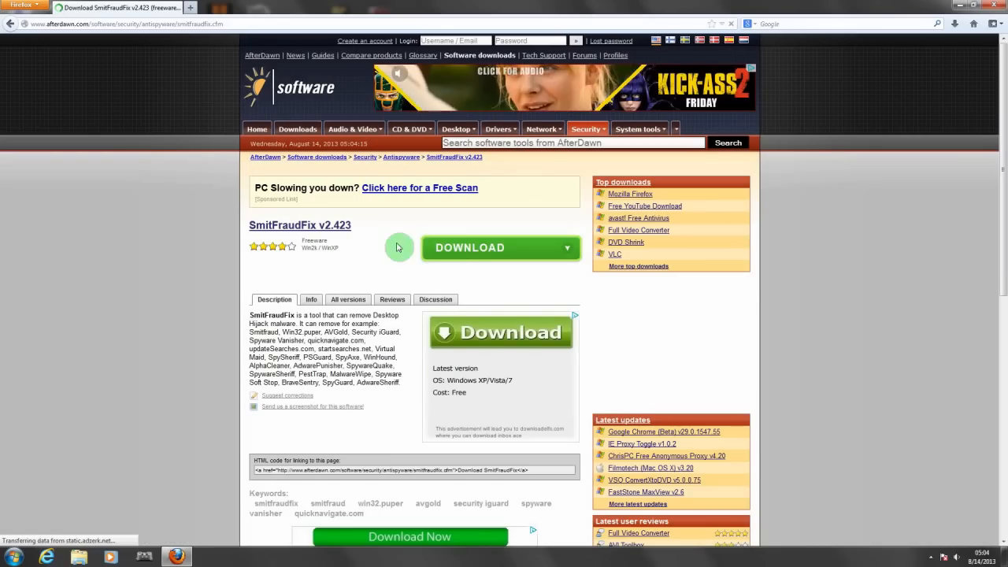
left_click(485, 249)
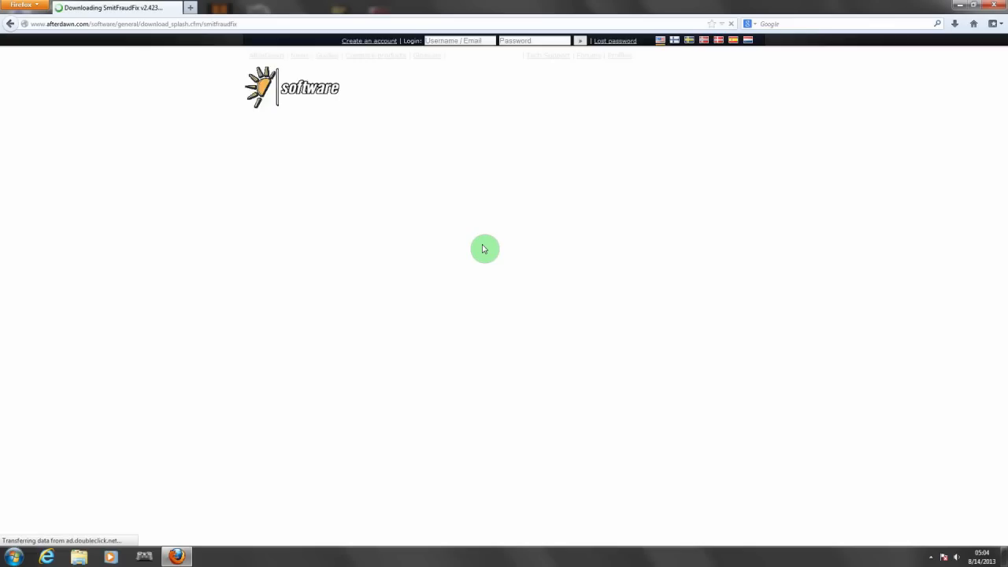
left_click(475, 267)
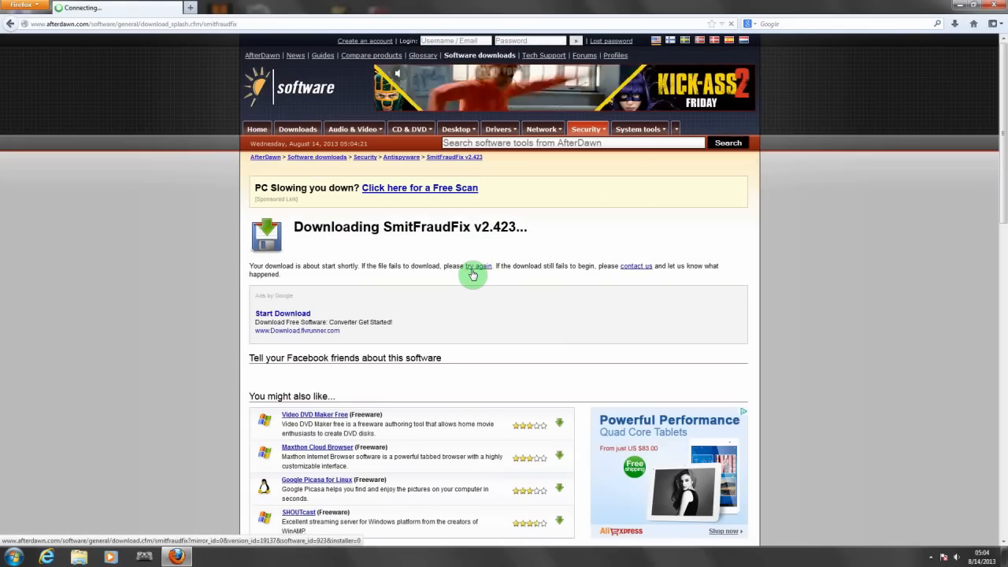
left_click(565, 245)
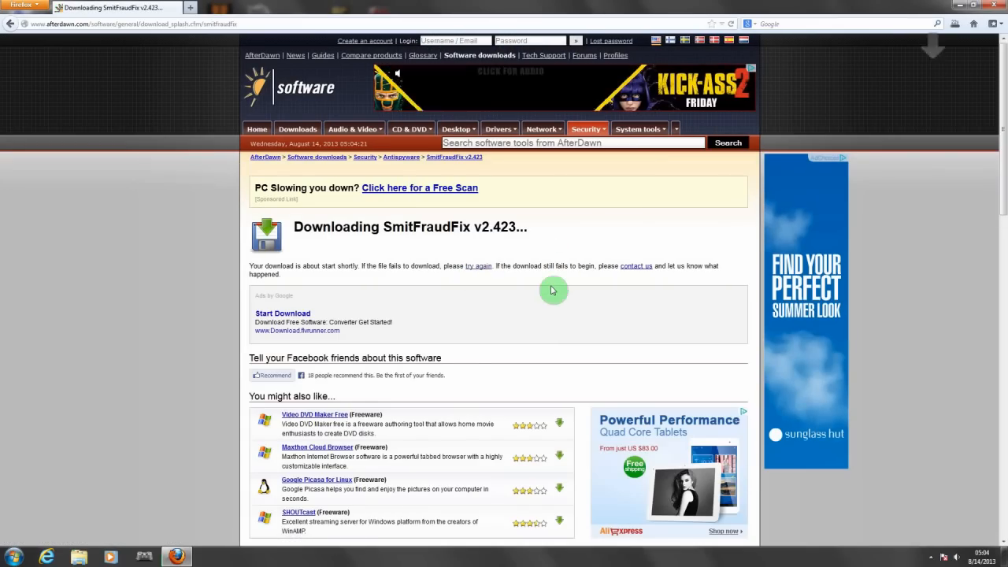
left_click(955, 24)
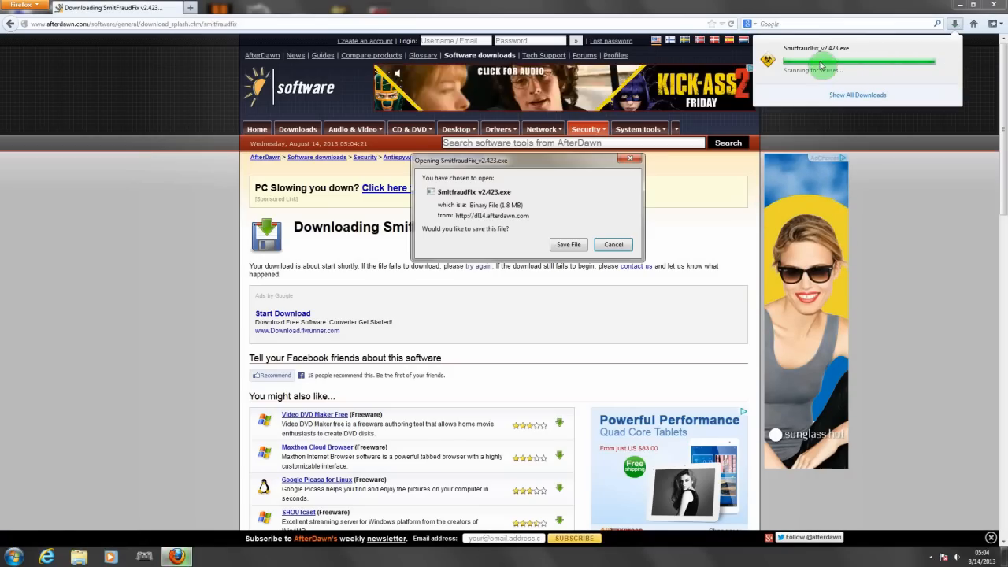
left_click(610, 244)
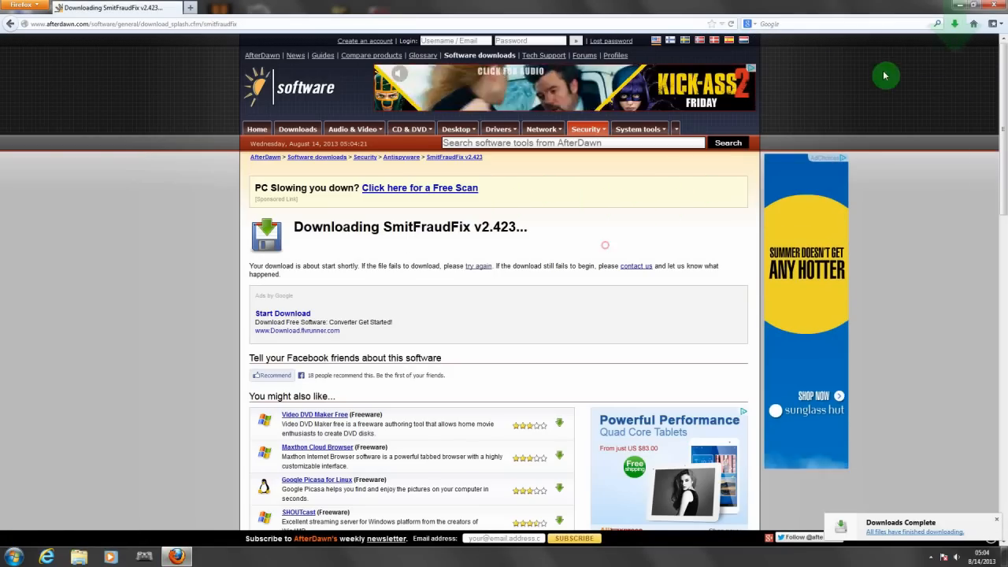
Run the downloaded SmitfraudFix file, accept the security warning, and continue past the disclaimer to the program's main menu
left_click(954, 24)
left_click(828, 77)
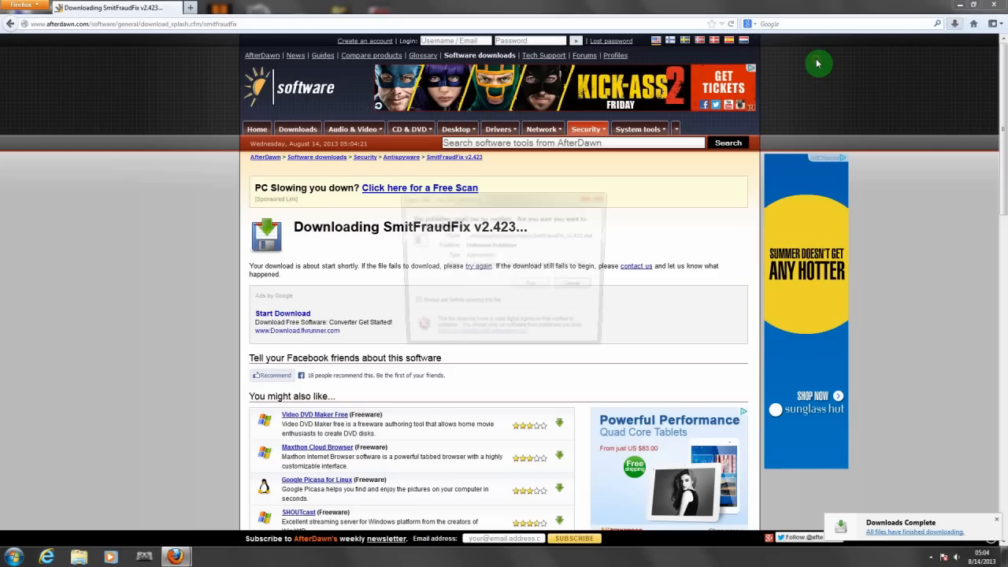
left_click(532, 287)
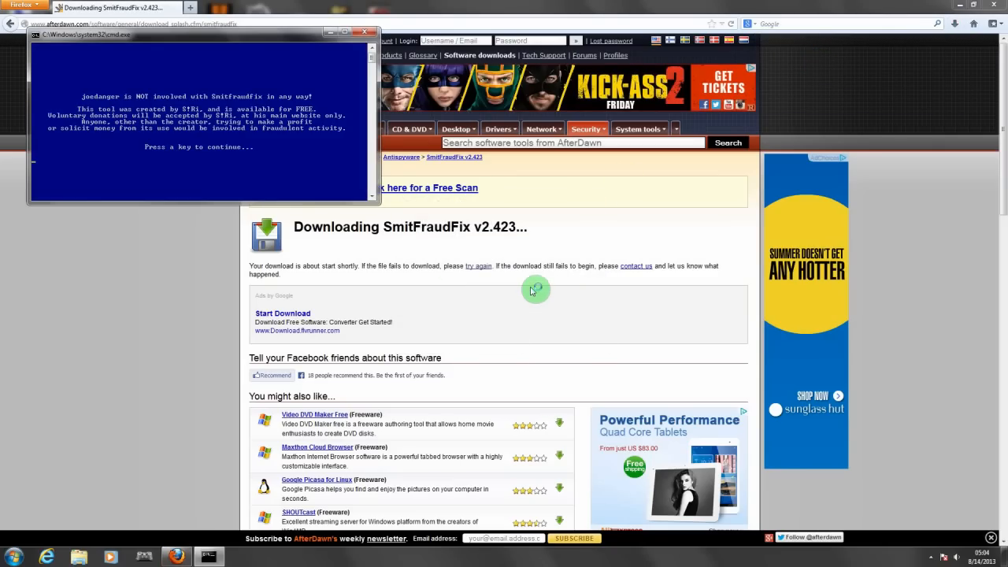
left_click(122, 142)
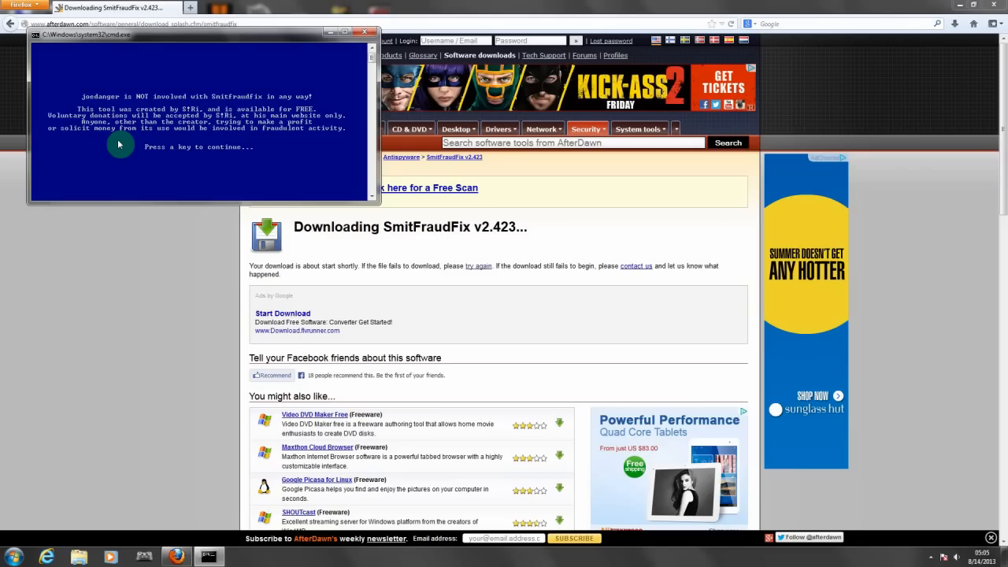
key("Return")
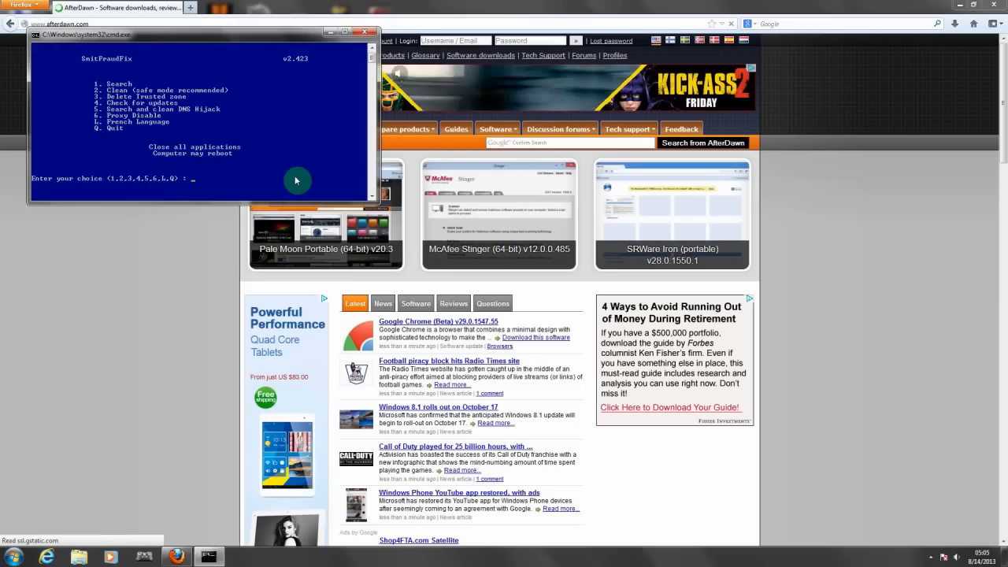
Check SmitfraudFix for updates with choice 4, return to its main menu, and close the command window
type("4")
key("Return")
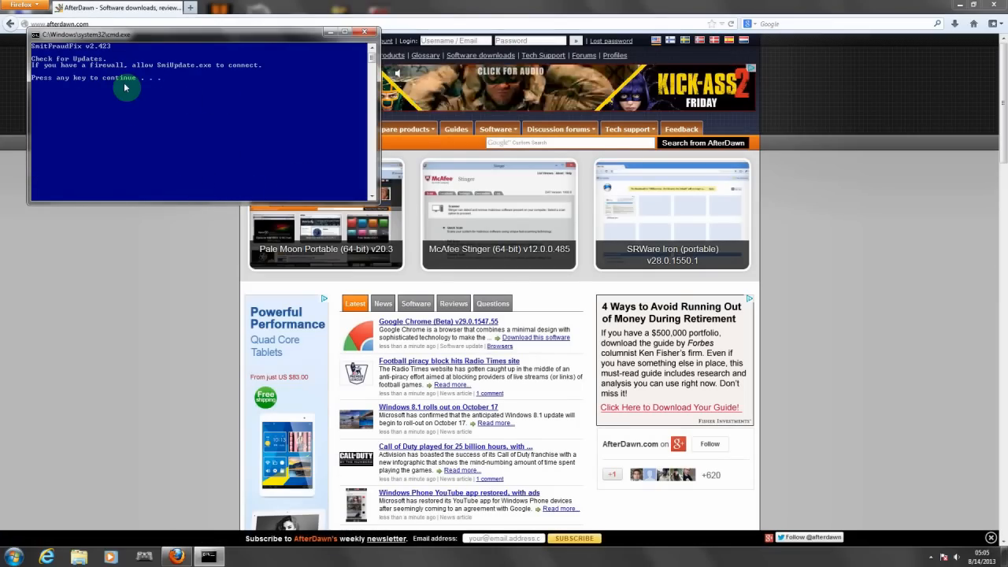
key("Return")
left_click(539, 310)
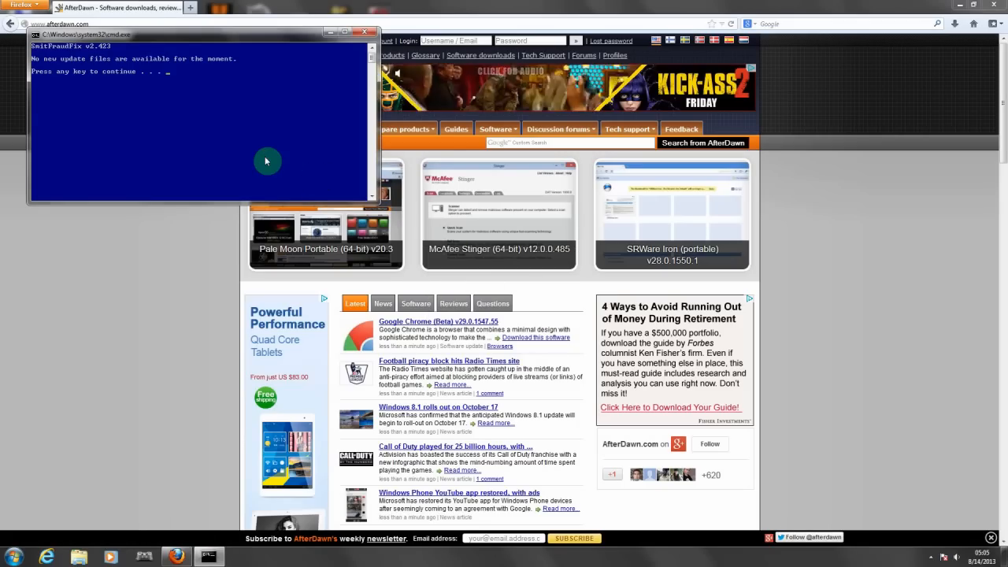
key("Return")
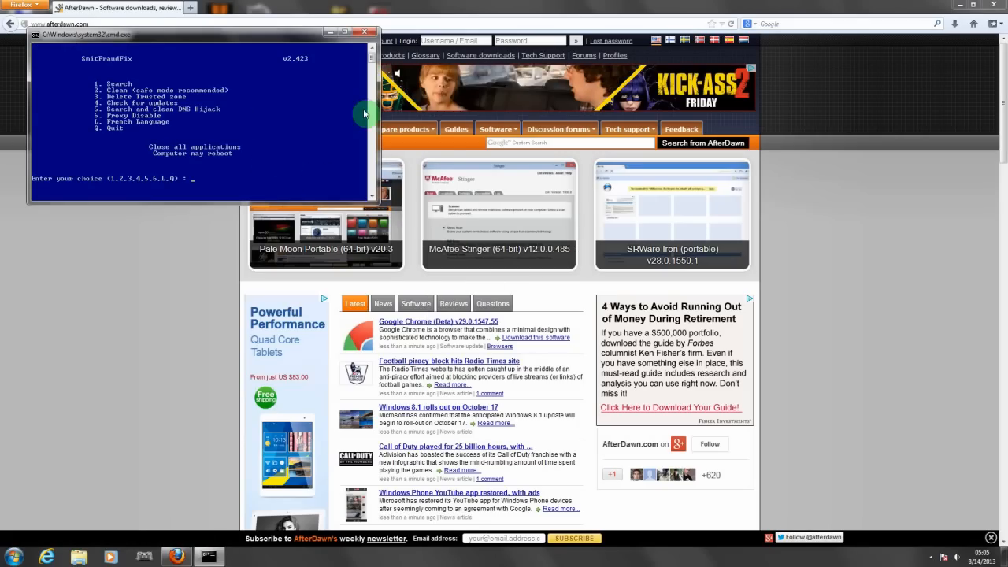
left_click(367, 35)
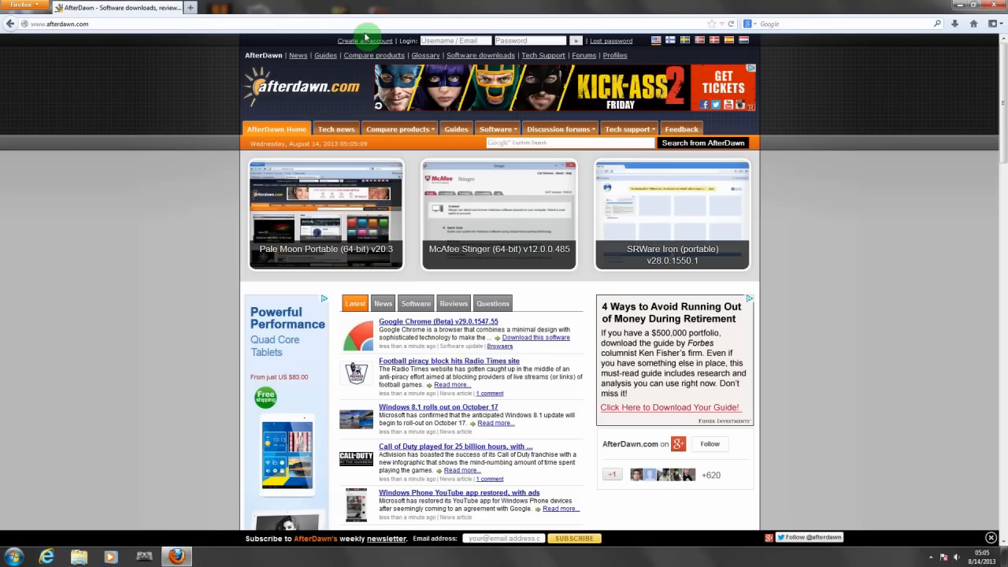
Open Downloads in the user's profile folder, locate the SmitfraudFix_v2.423 application, and open the extracted SmitfraudFix folder
left_click(14, 556)
left_click(169, 329)
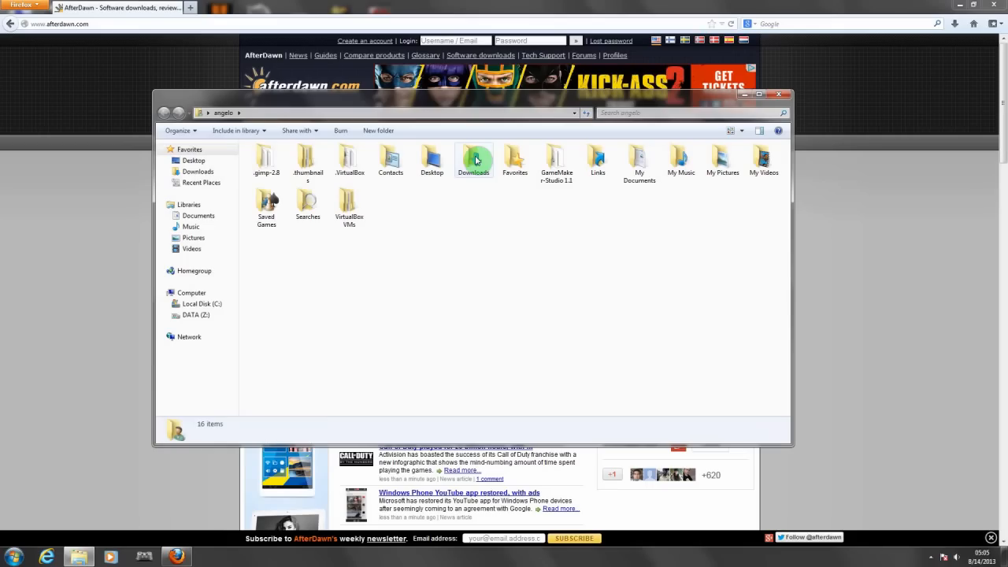
double_click(475, 161)
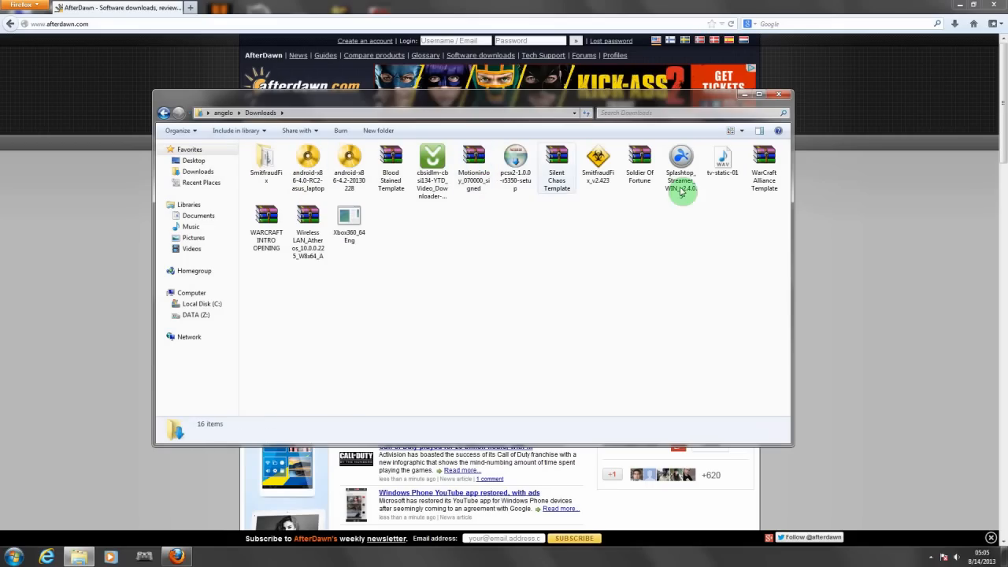
left_click(599, 172)
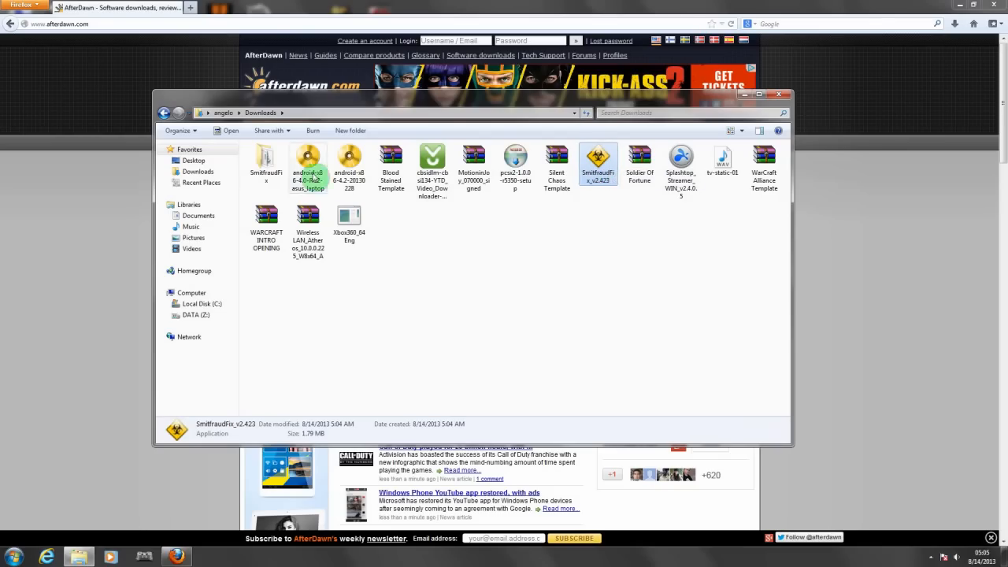
left_click(267, 160)
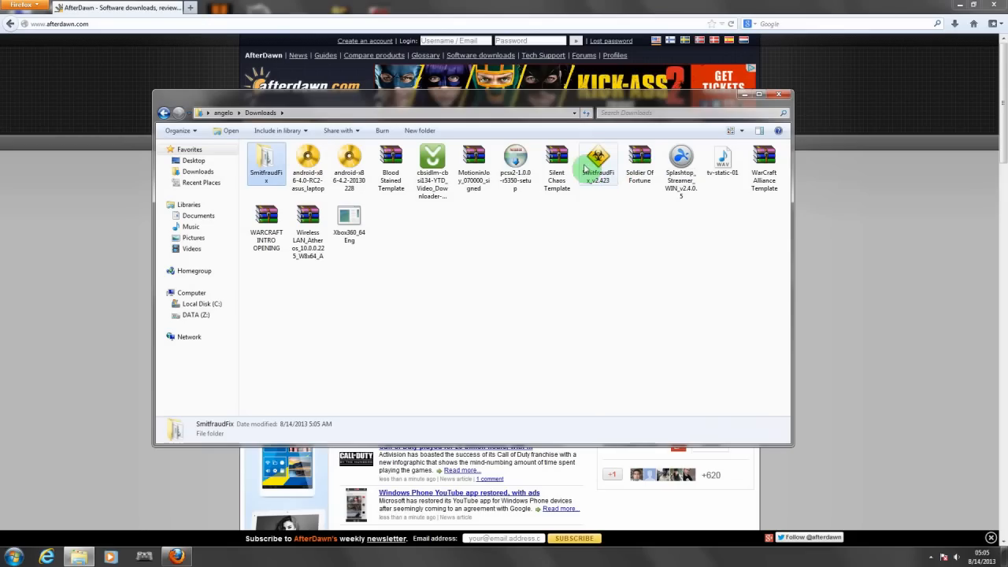
double_click(268, 161)
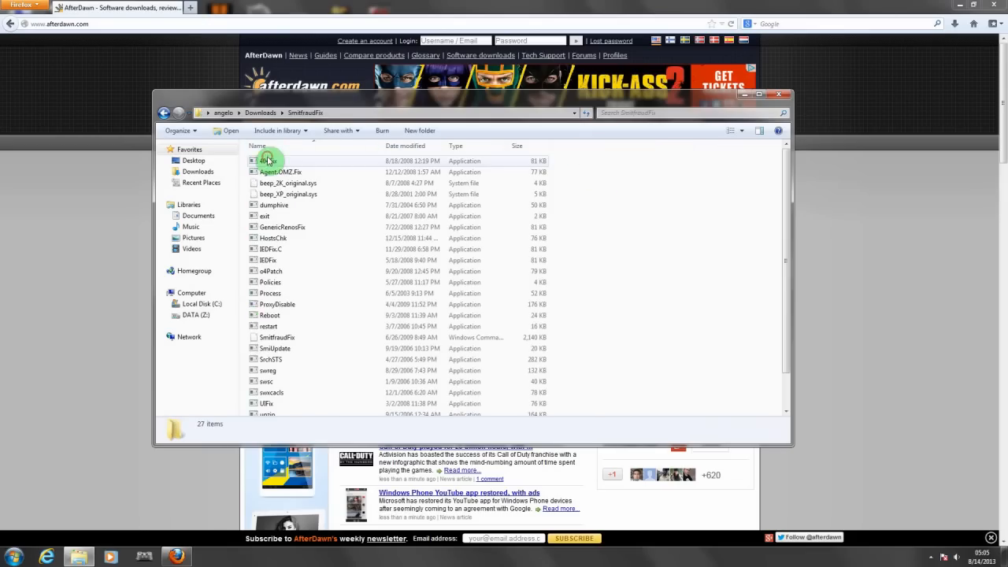
Open the properties of the SmitfraudFix Windows command script in the SmitfraudFix folder
scroll(287, 345, "down", 1)
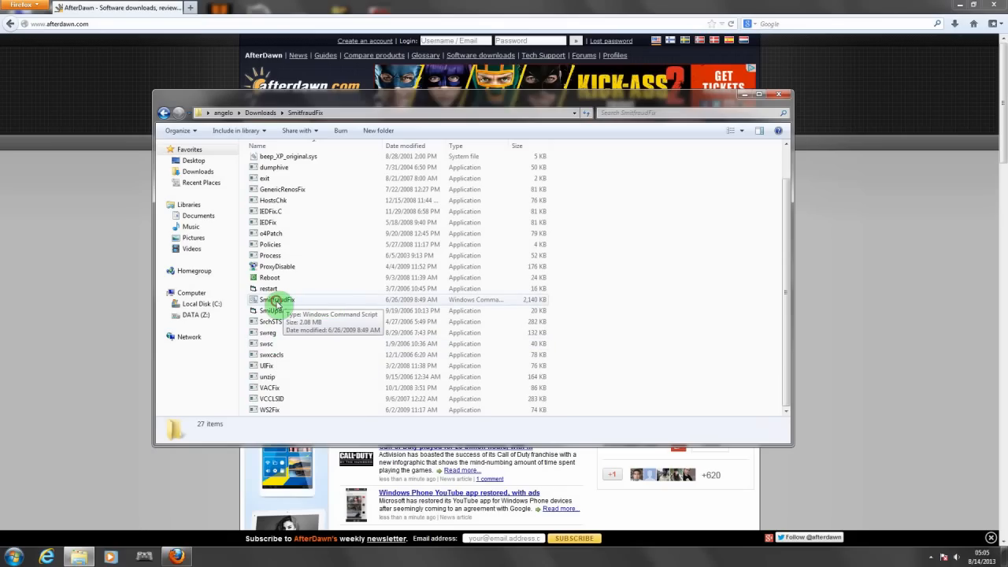
right_click(276, 305)
left_click(299, 293)
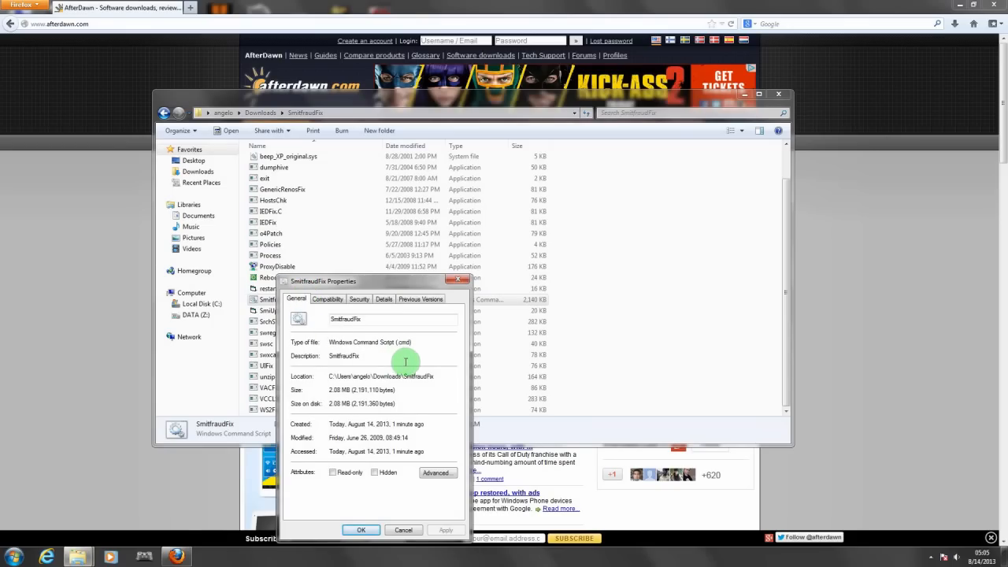
Close the script's properties, then run the SmitfraudFix command script past its disclaimer and enter choice 2 at the main menu
left_click(460, 284)
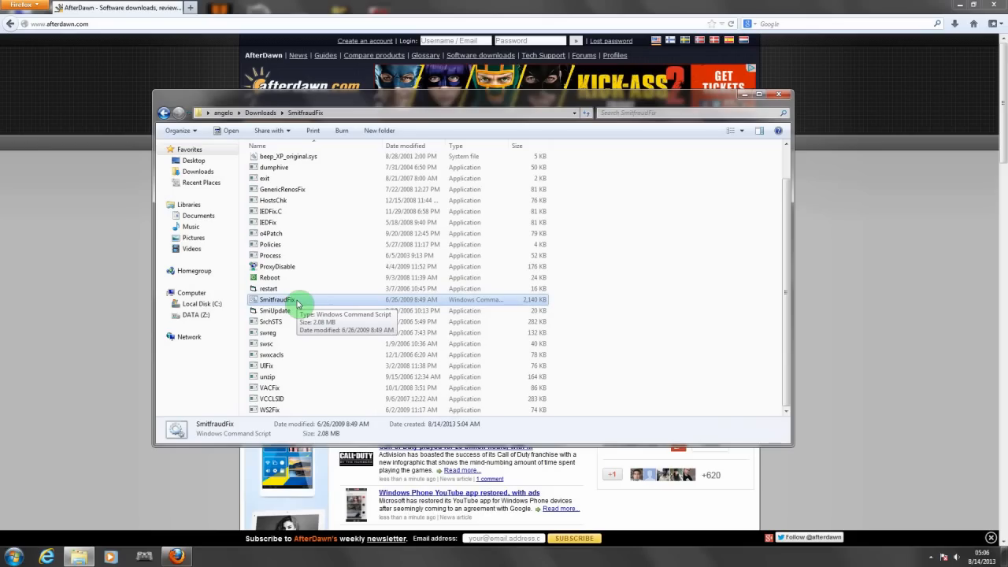
double_click(277, 300)
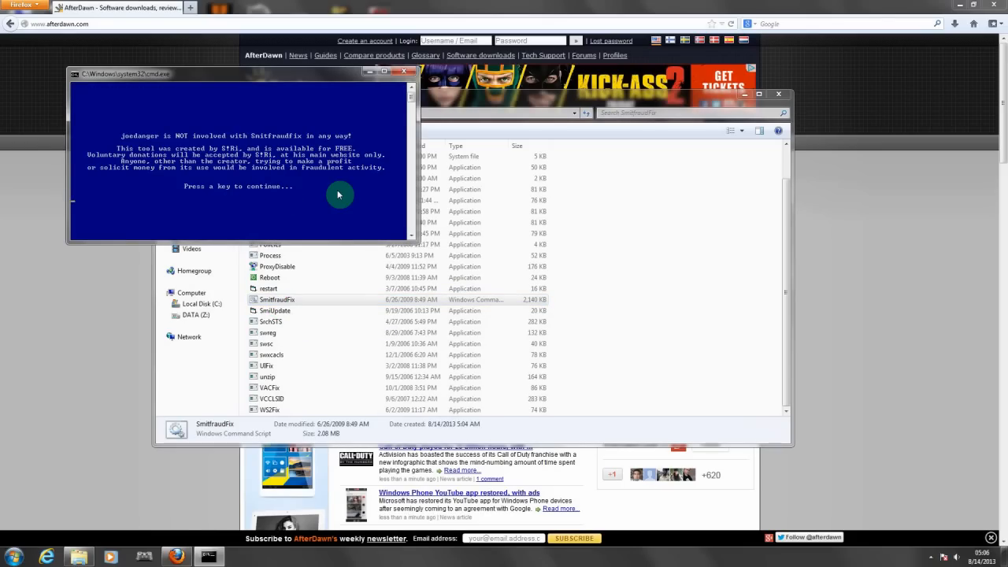
key("Return")
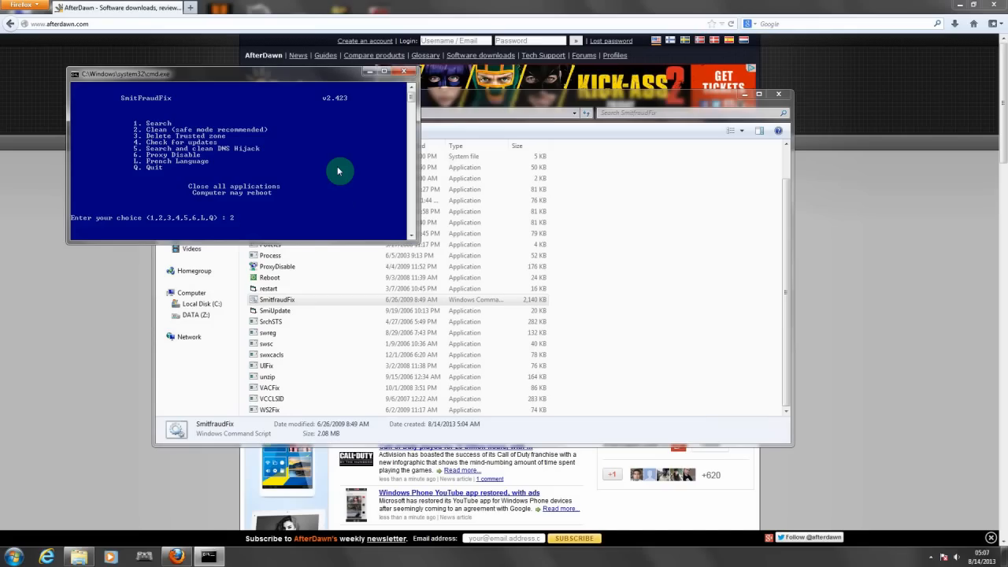
left_click_drag(314, 78, 521, 188)
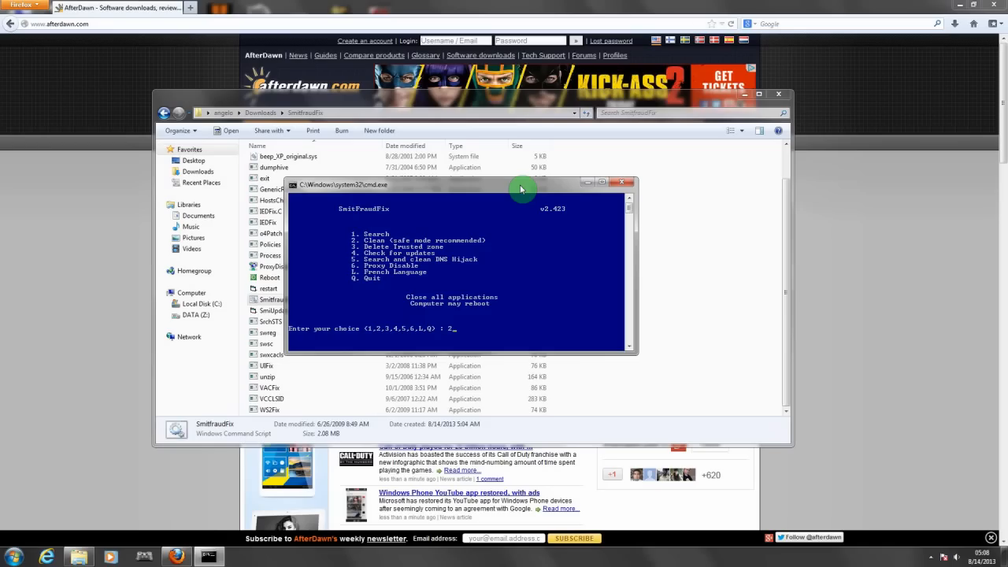
left_click(14, 557)
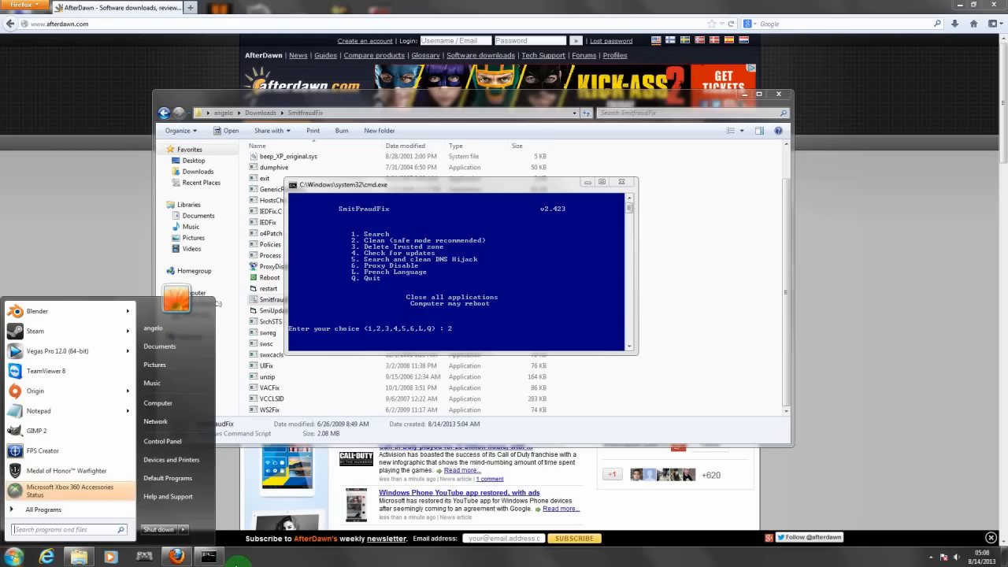
left_click(981, 556)
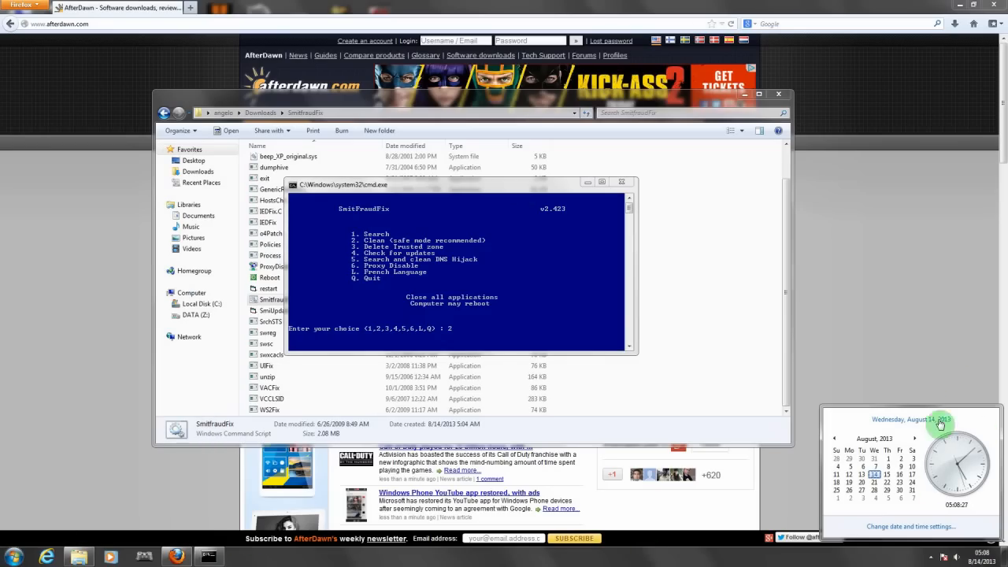
left_click(855, 207)
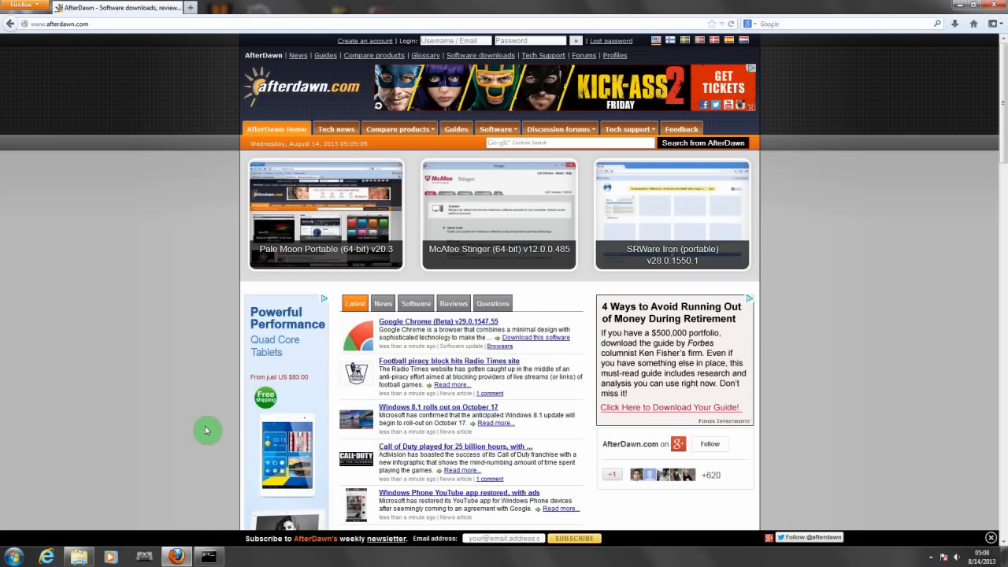
left_click(14, 557)
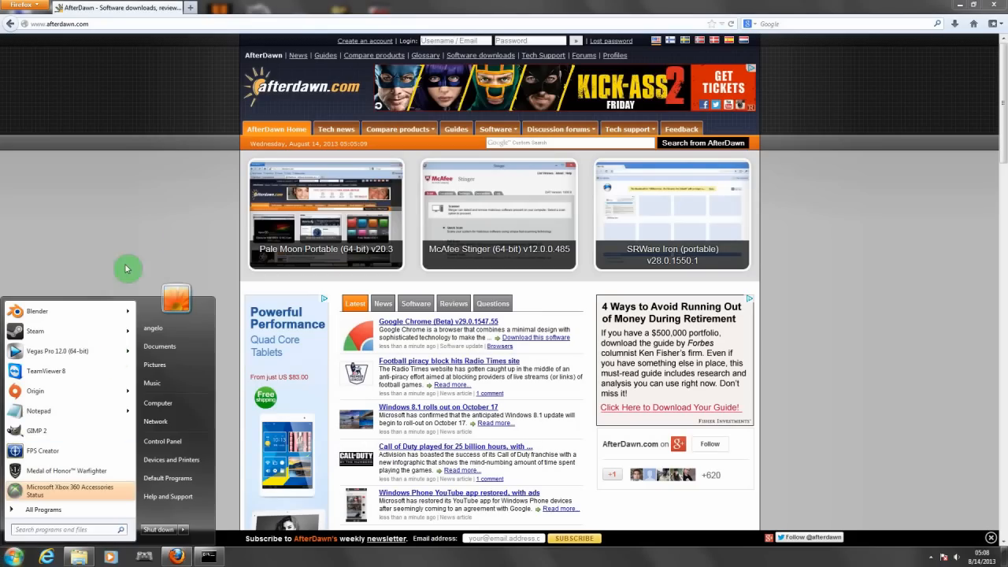
left_click(161, 252)
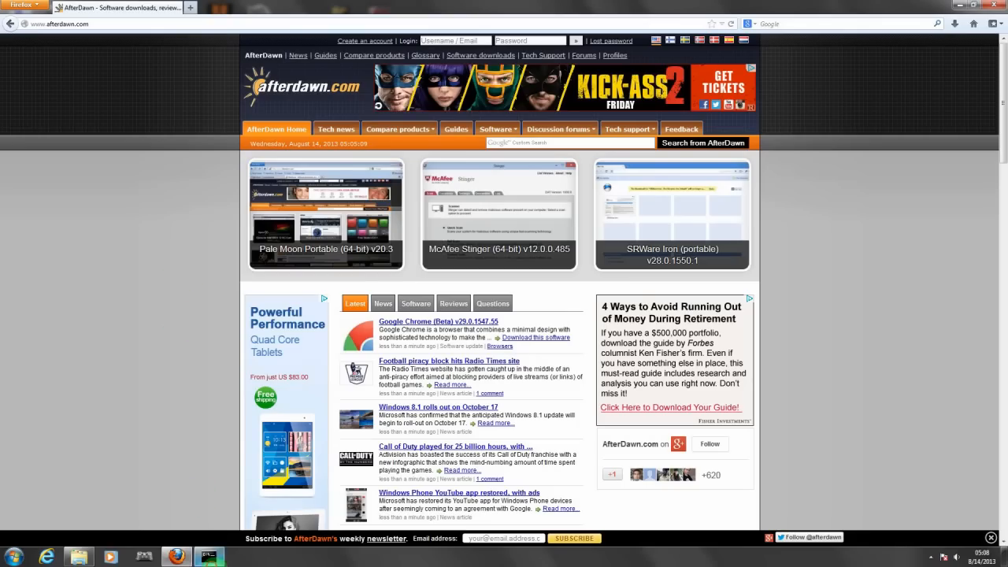
Erase the choice entered at the SmitfraudFix menu and close its command window, keeping the AfterDawn home page open
left_click(209, 557)
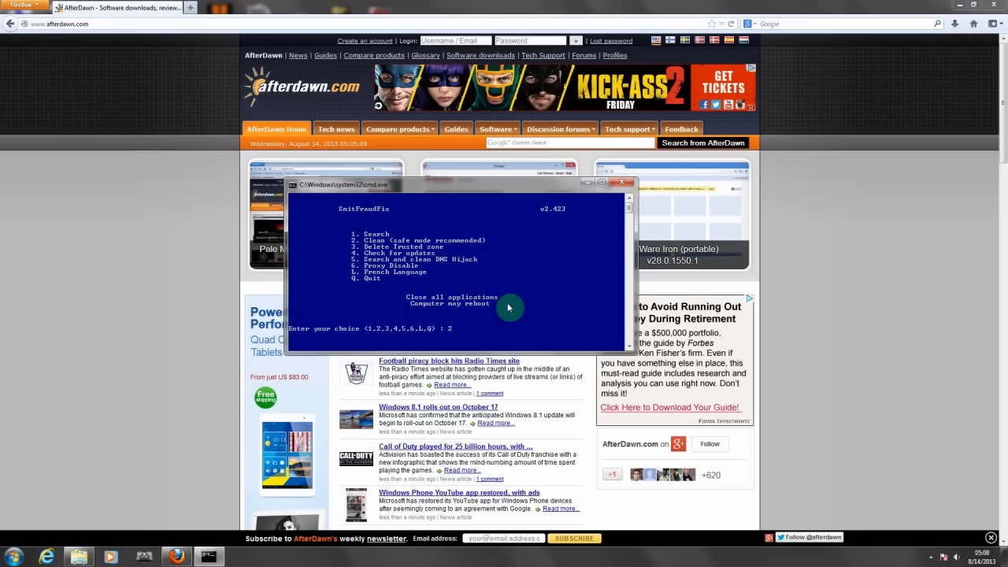
key("BackSpace")
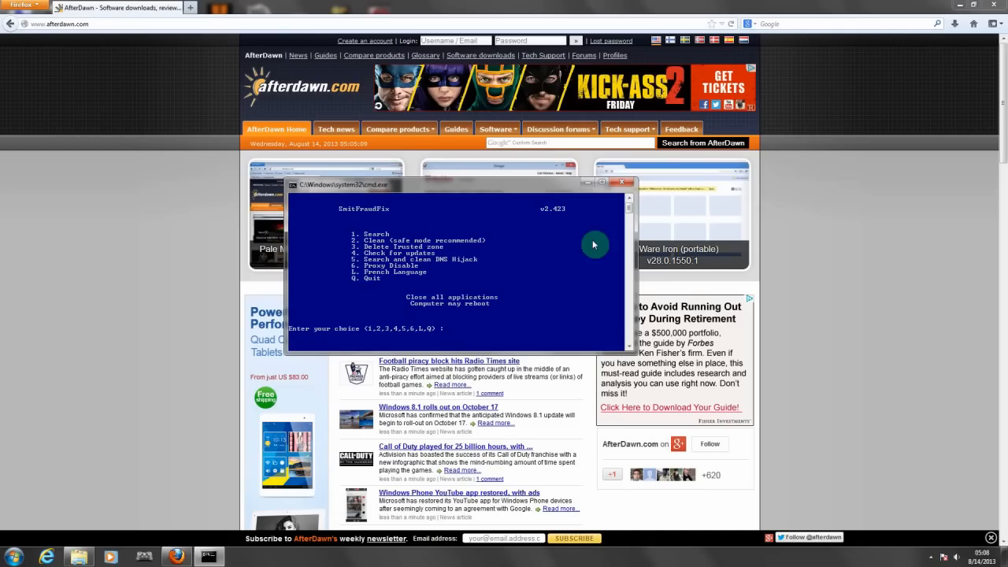
left_click(619, 183)
left_click(620, 181)
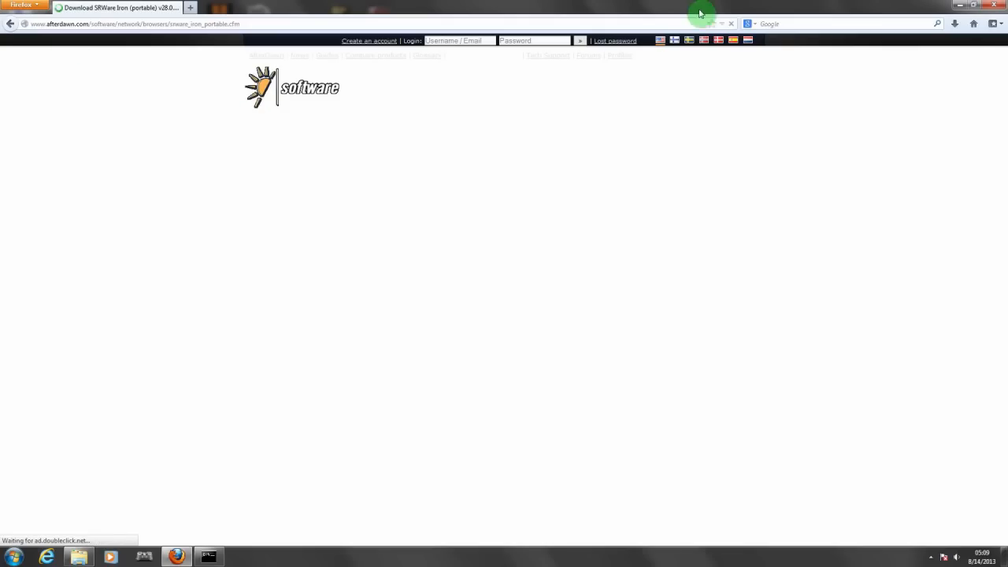
left_click(9, 24)
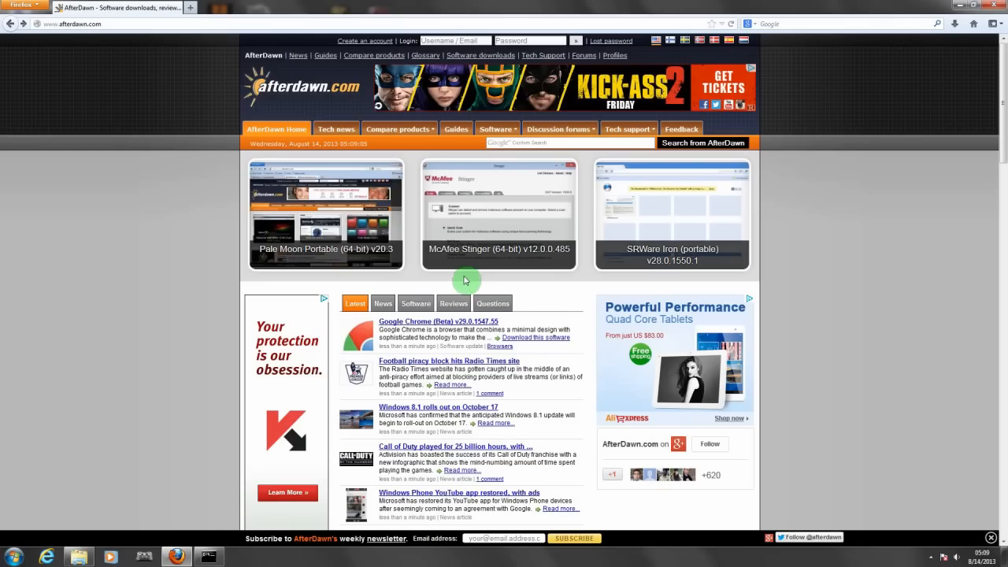
Open Notepad and write the command attrib -h -r -s *.* /s /d on the first line
left_click(14, 557)
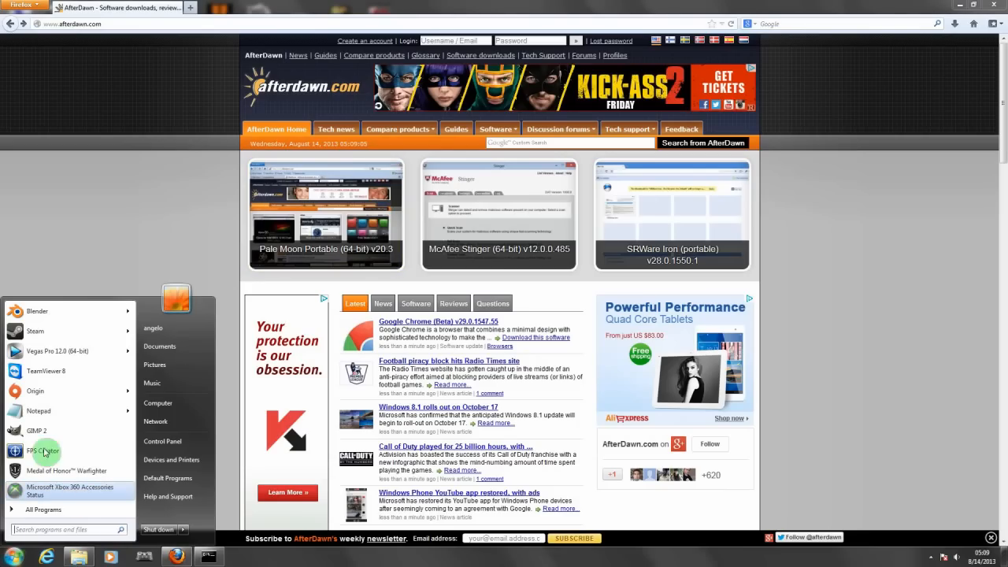
left_click(48, 412)
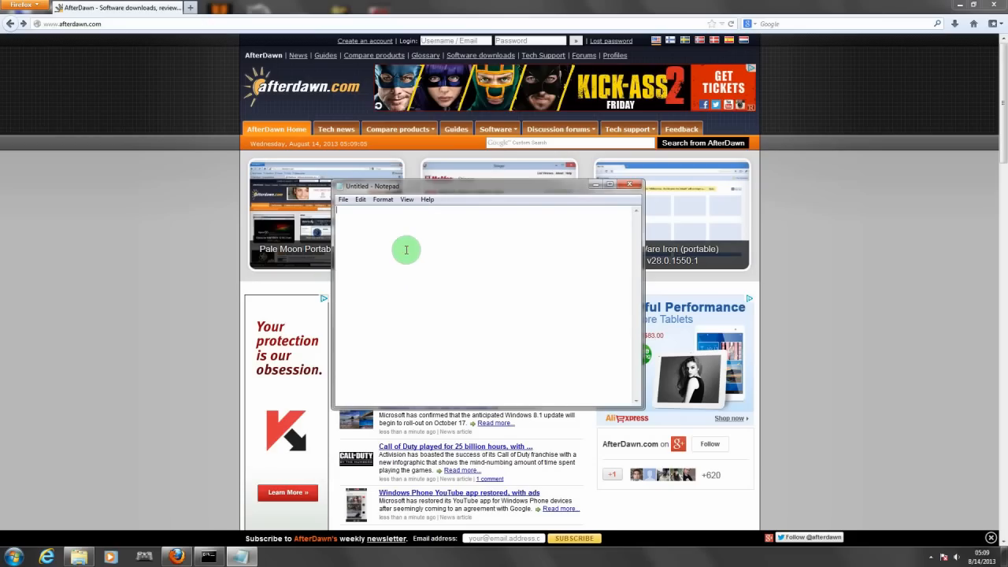
type("attrib")
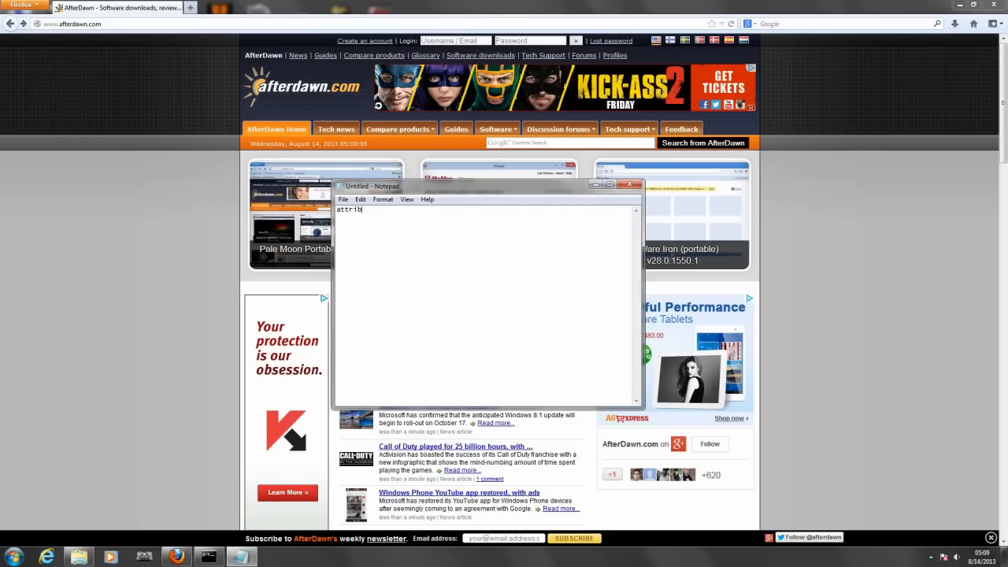
type(" -h -r -s /s /d")
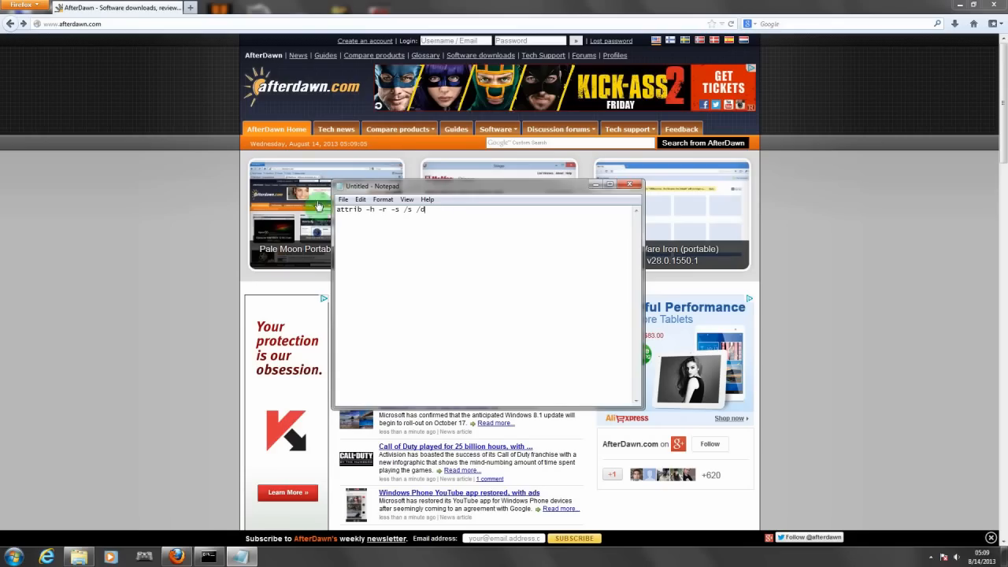
left_click(412, 220)
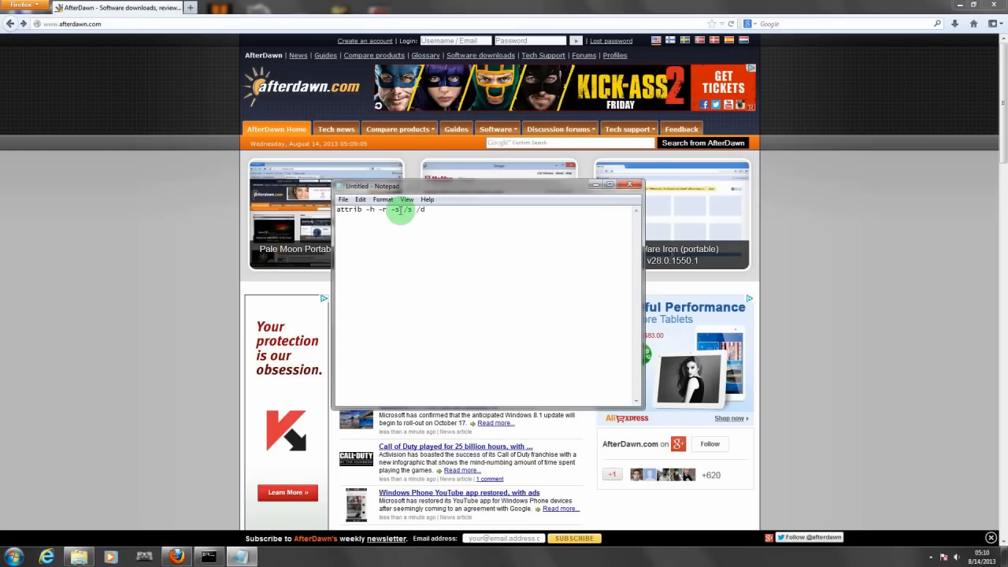
left_click(402, 209)
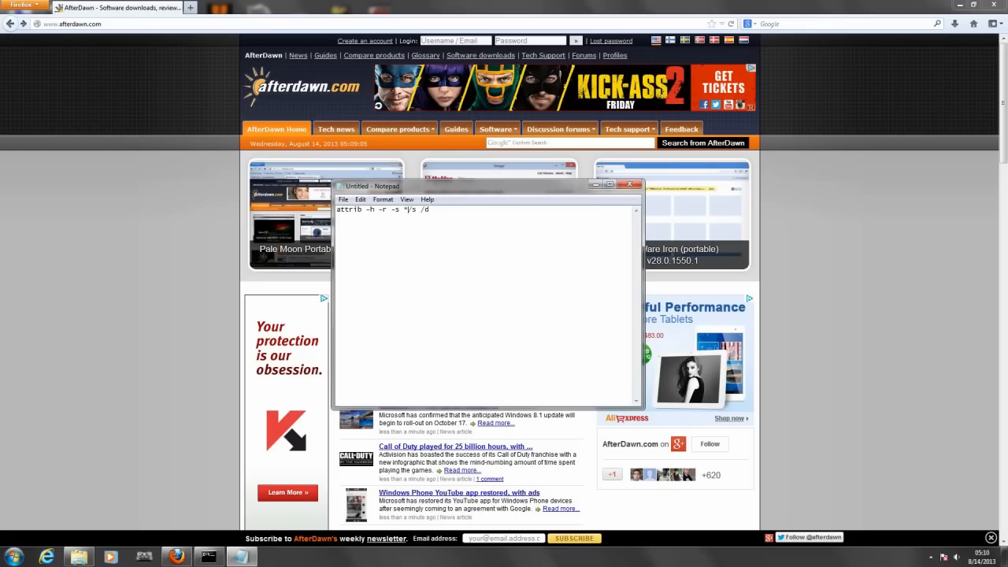
type("*.*")
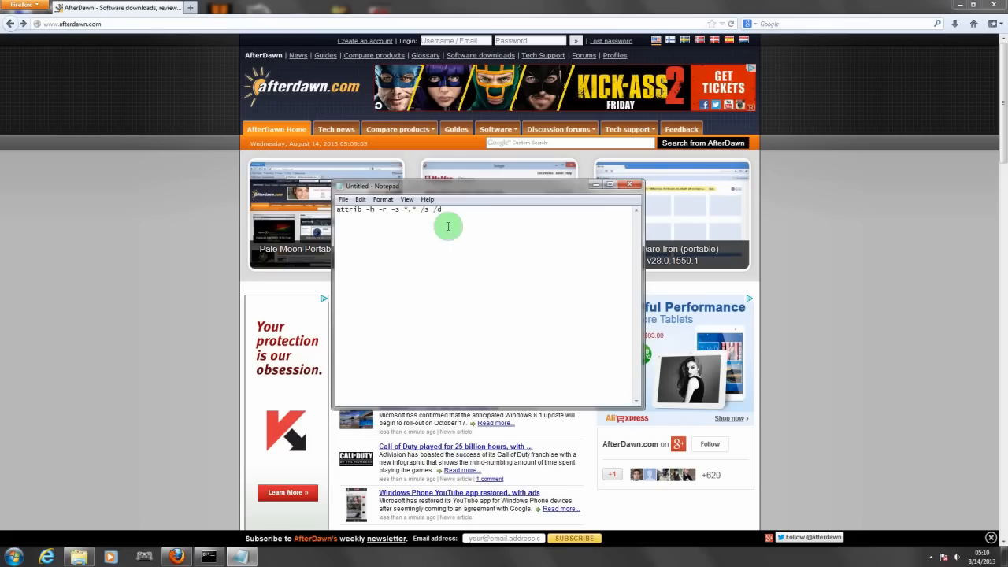
Highlight the *.* wildcard and the /s and /d switches in the attrib command to examine them
left_click_drag(403, 210, 417, 209)
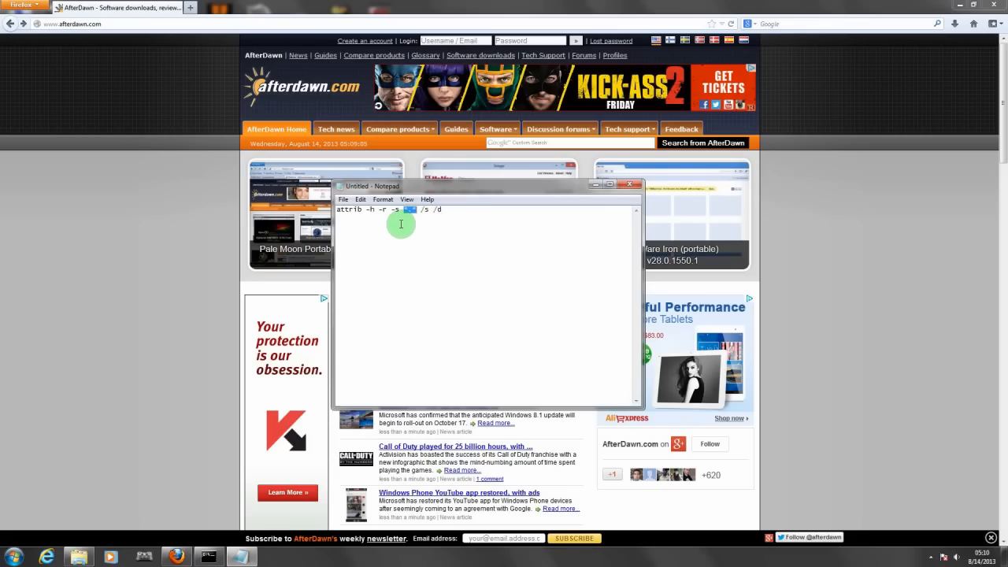
left_click(457, 211)
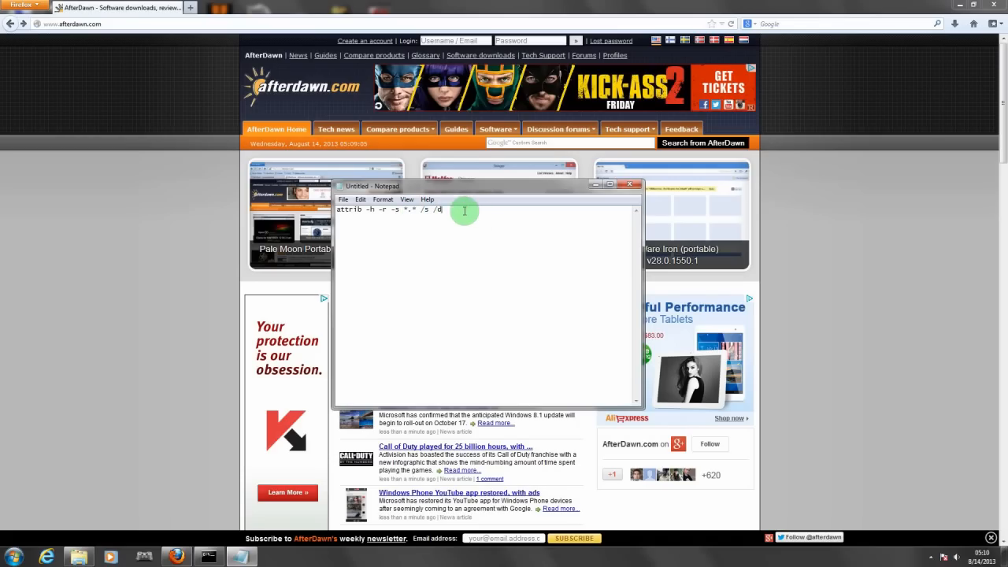
double_click(426, 210)
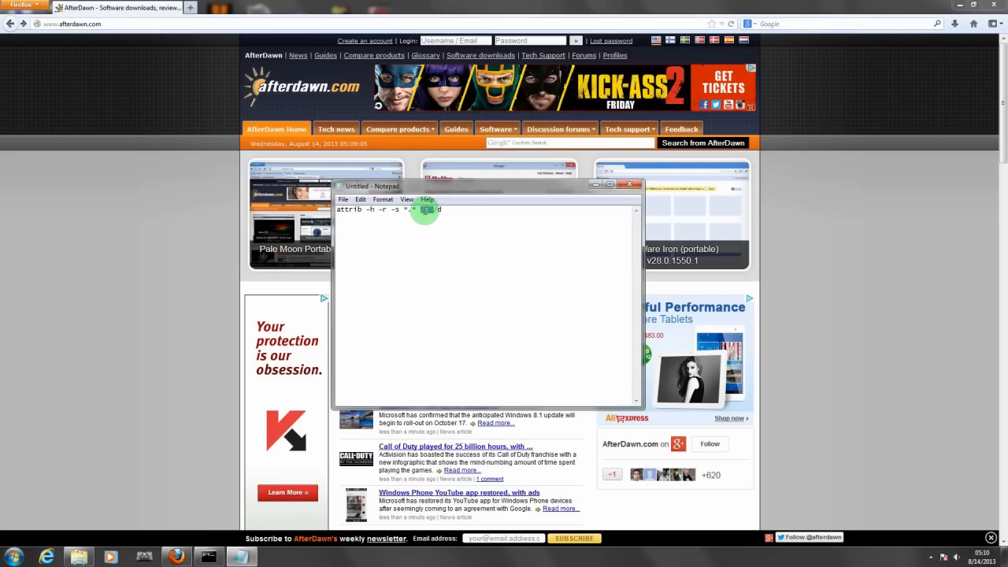
double_click(437, 210)
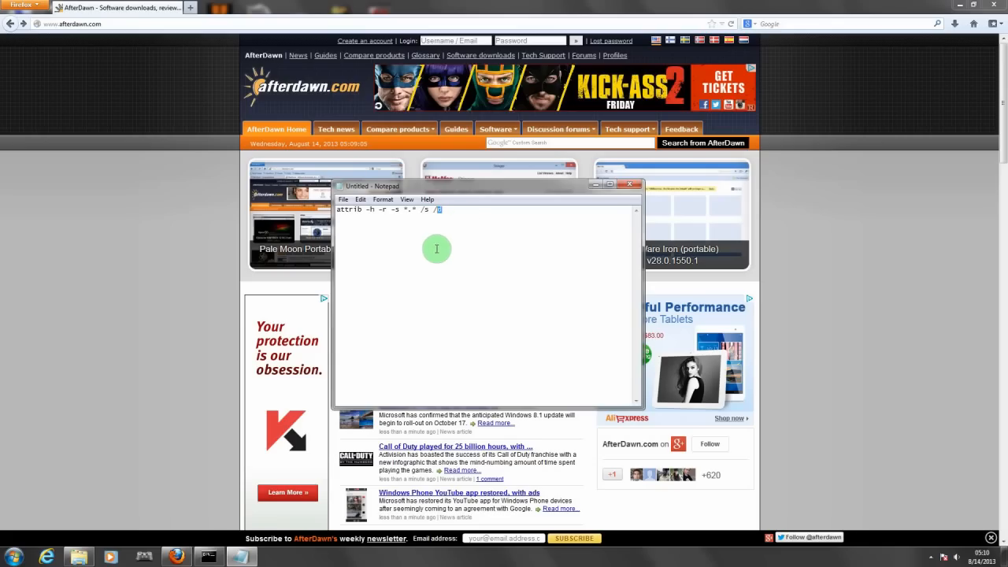
Add a second line with the command del /f *.exe below the attrib command
left_click(456, 210)
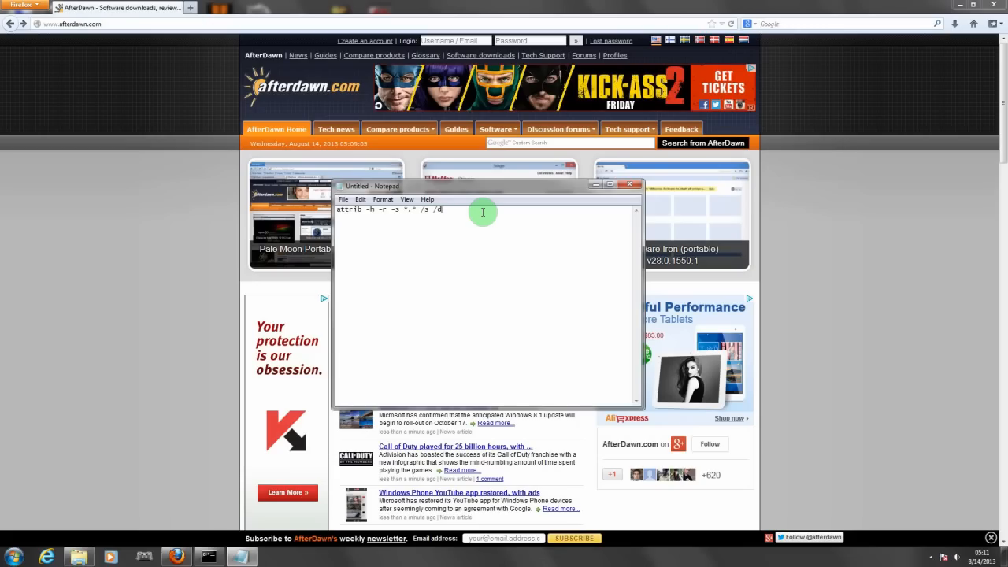
key("Return")
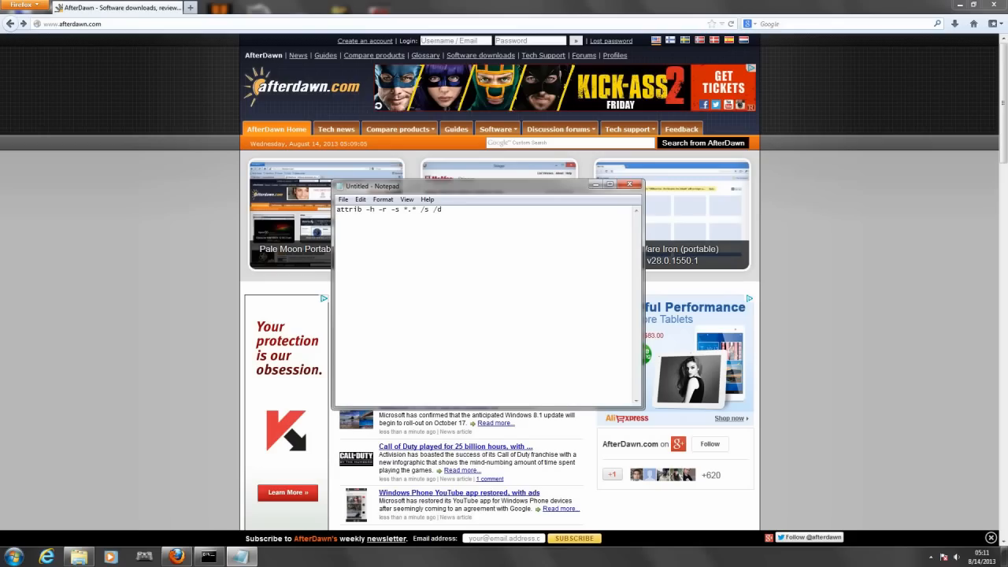
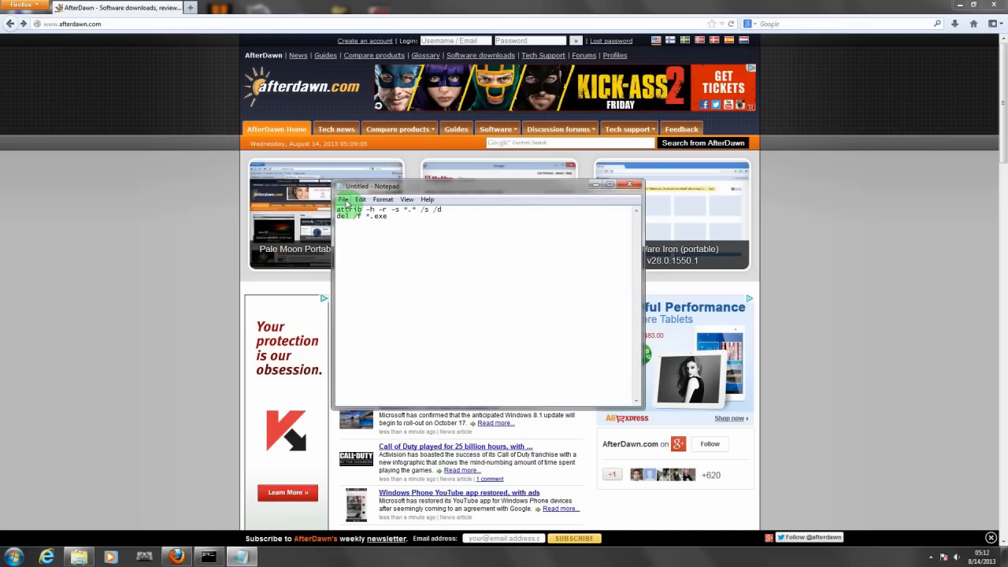
Start saving the Notepad script in the Downloads folder with All Files as the file type
left_click(345, 200)
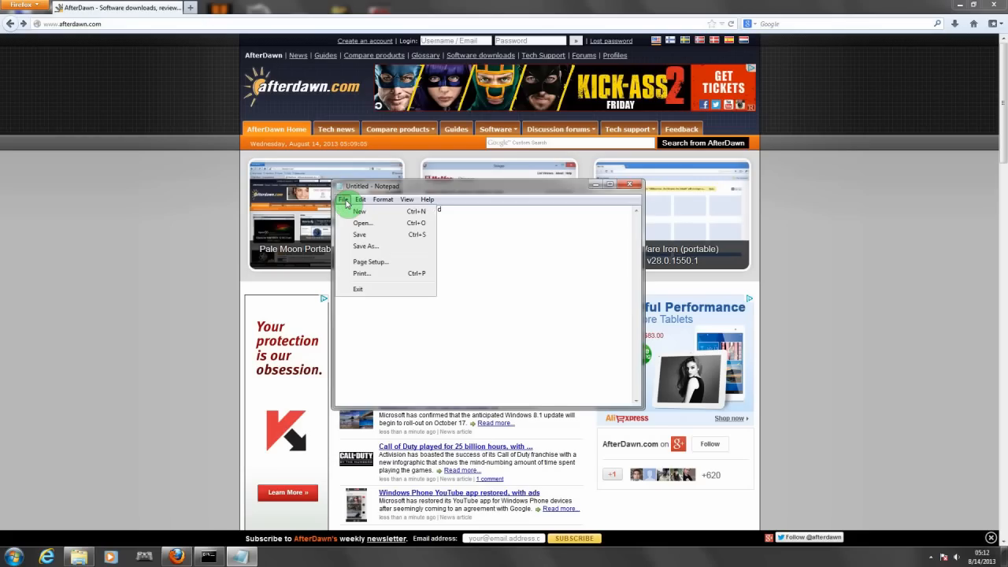
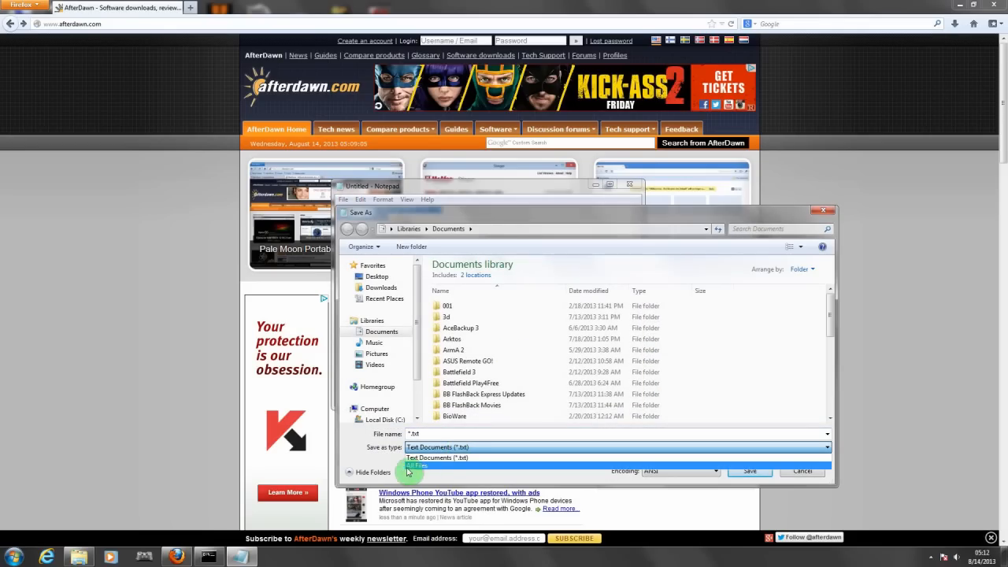
left_click(414, 465)
left_click(429, 435)
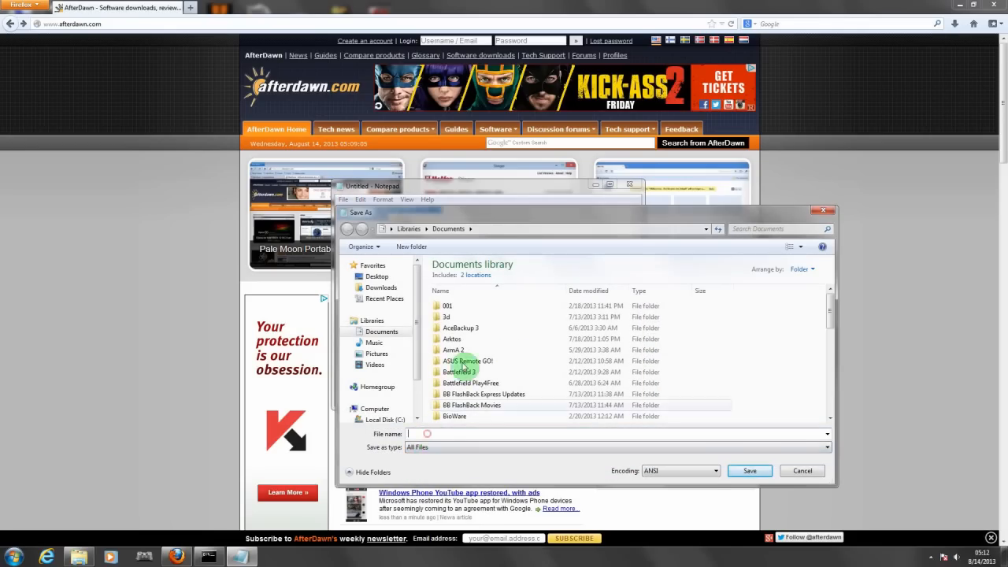
left_click(367, 289)
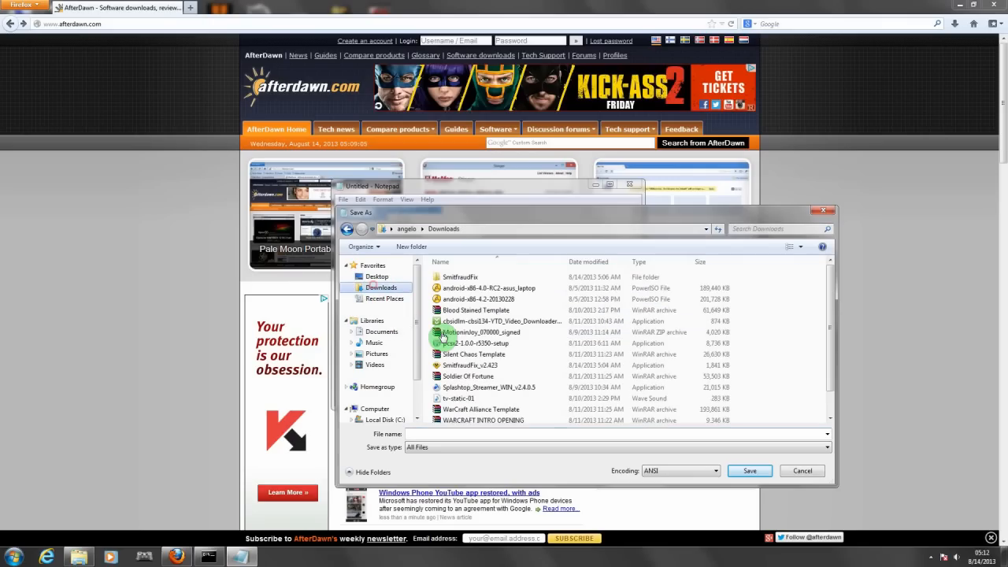
left_click(429, 435)
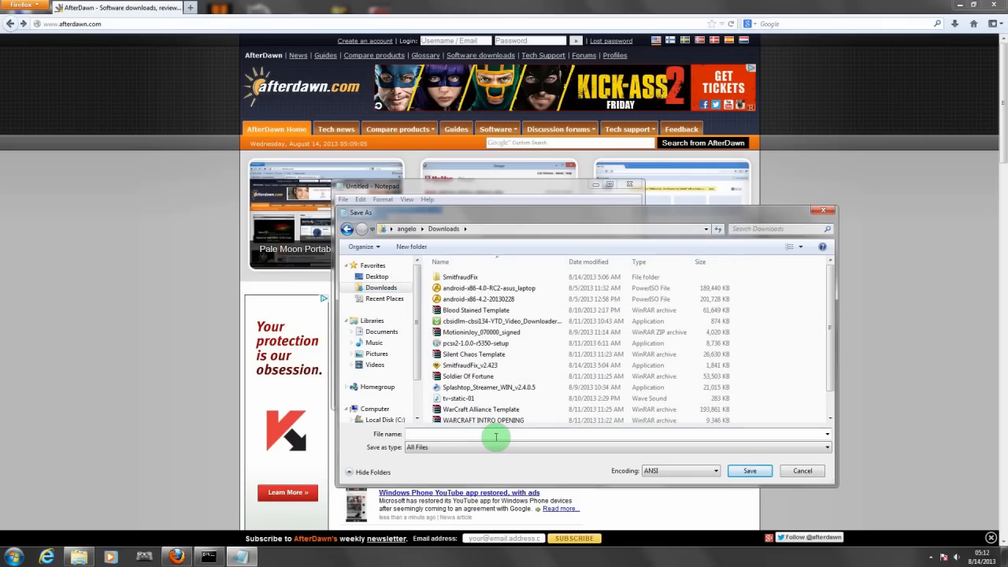
left_click(441, 448)
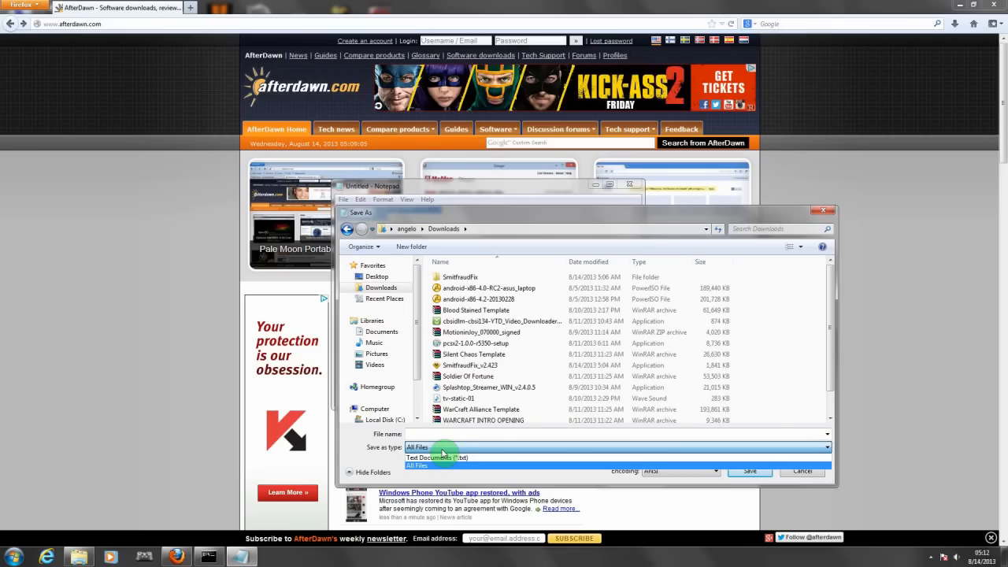
left_click(438, 435)
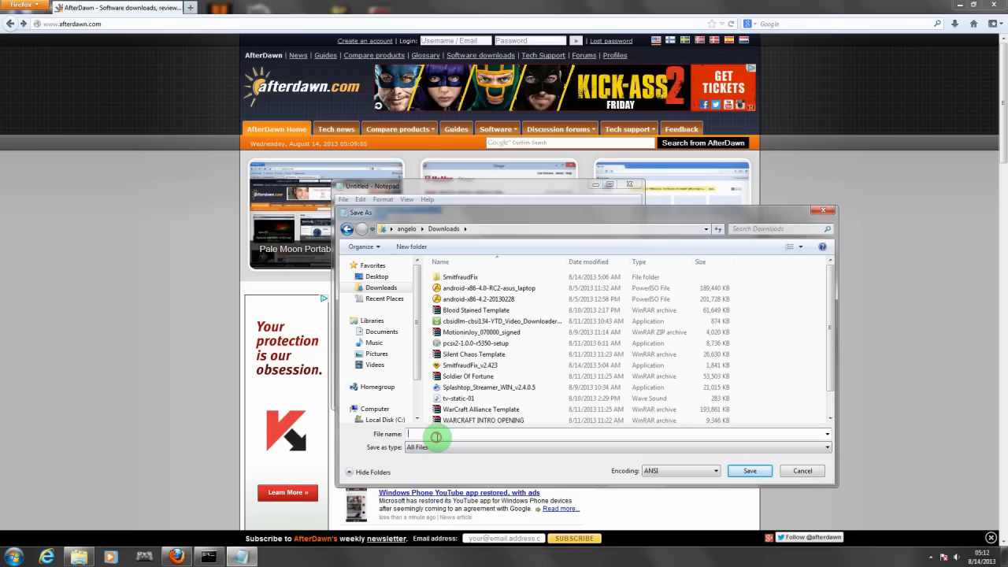
Name the script deleteexes.bat and save it
type("delete")
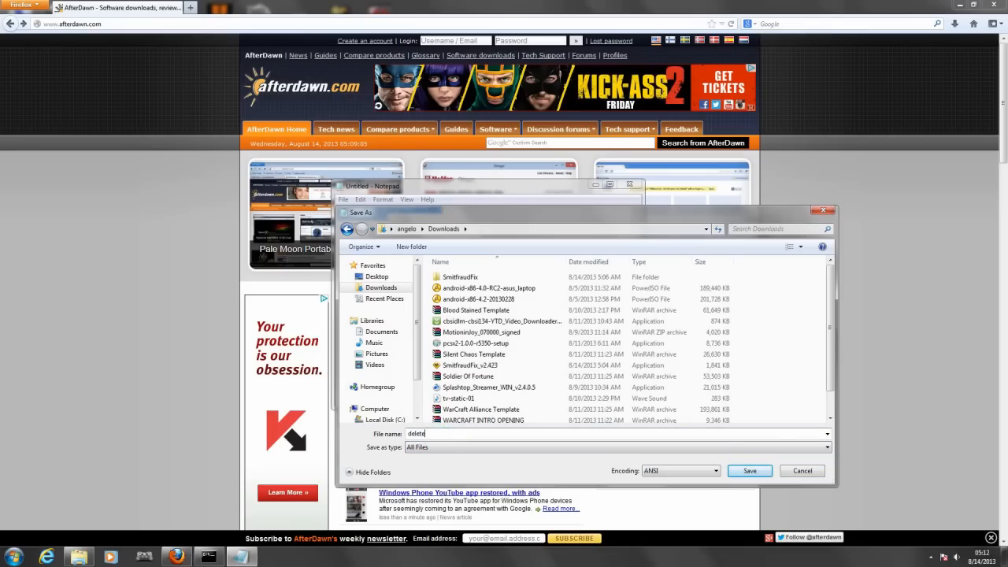
type("viru")
type("s")
key("BackSpace")
key("BackSpace")
key("BackSpace")
key("BackSpace")
key("BackSpace")
type("exes.bat")
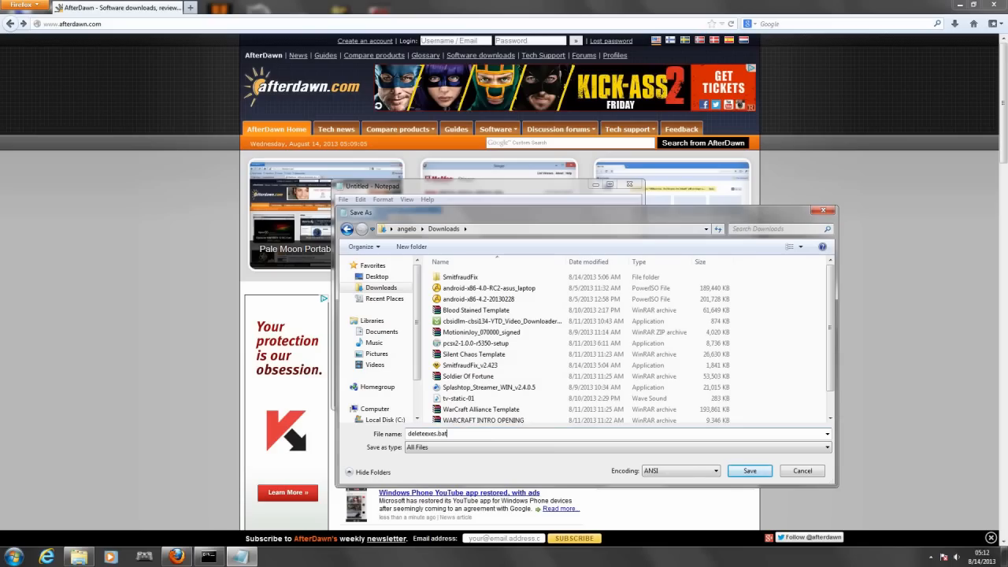
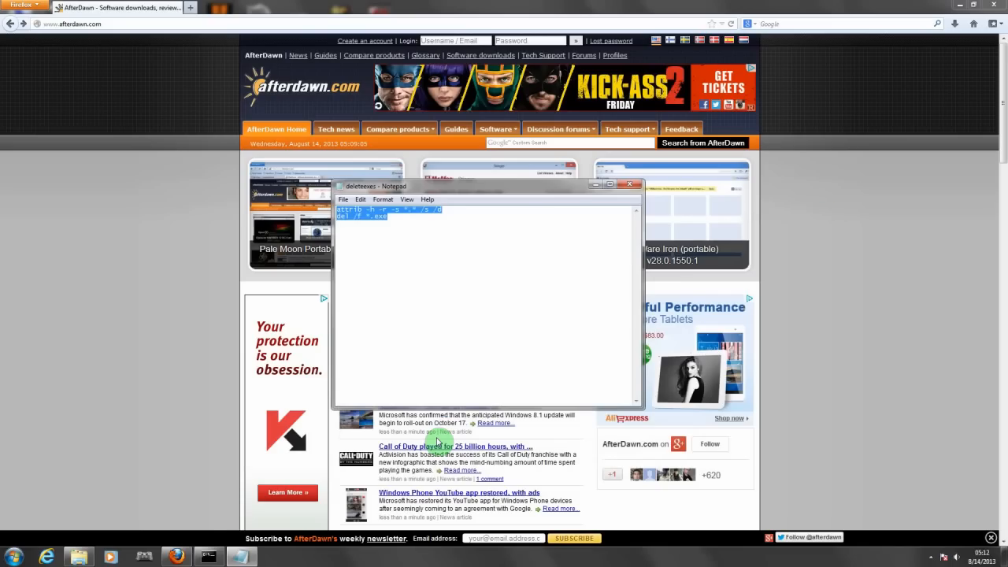
Open the Downloads folder in the file explorer and examine the deleteexes batch file and the executables, including Xbox360_64Eng and SmitfraudFix_v2.423
left_click(15, 557)
left_click(173, 327)
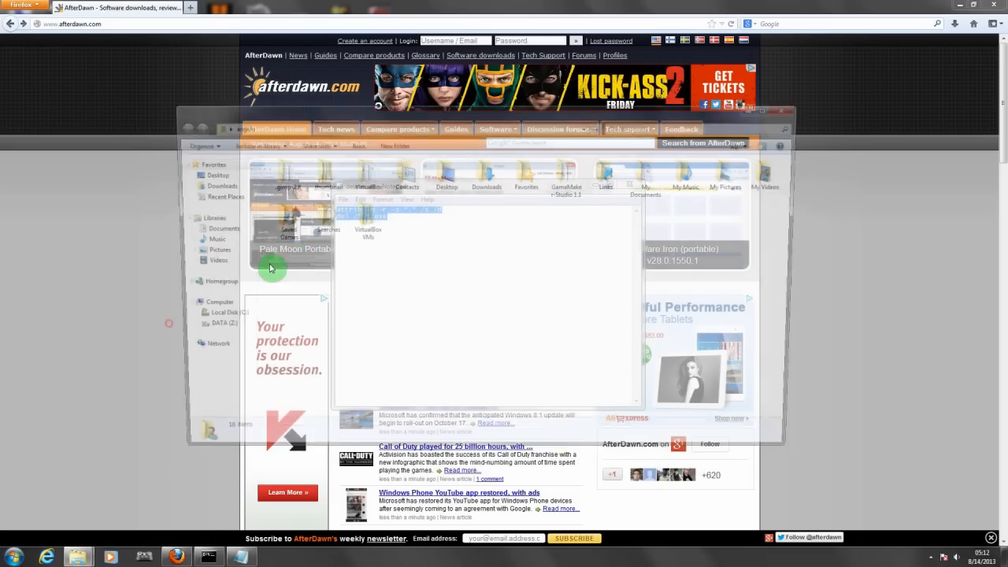
double_click(484, 175)
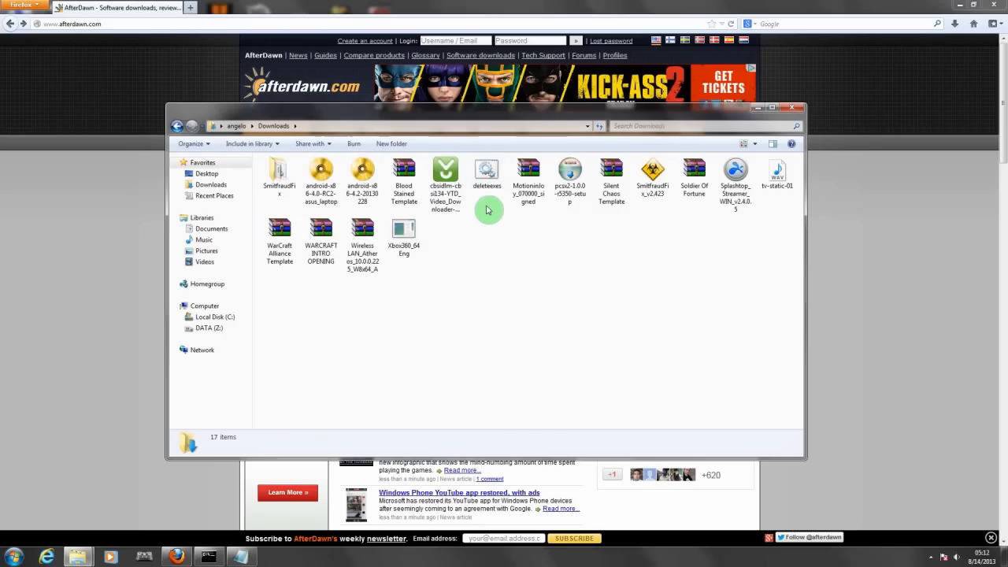
left_click(483, 175)
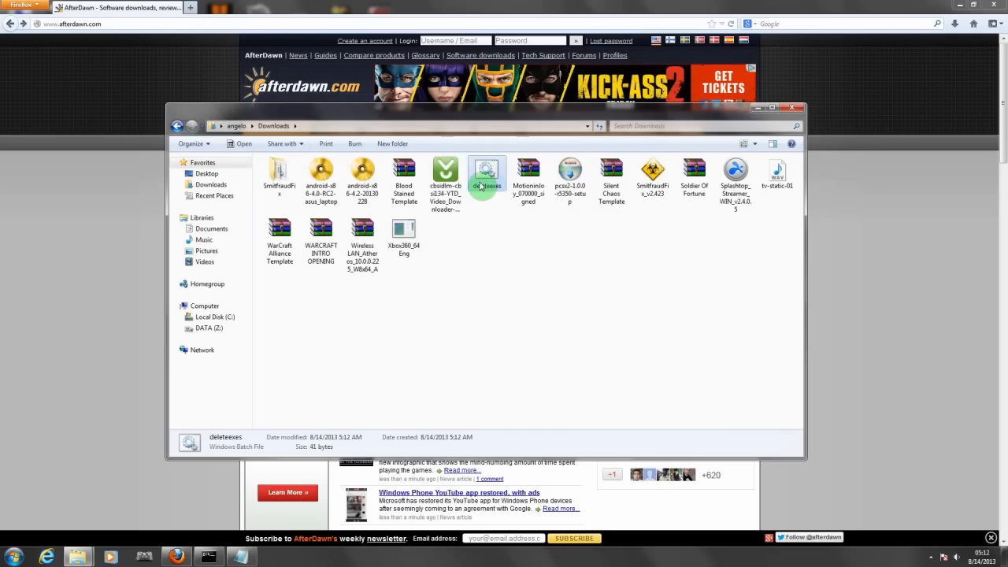
left_click(486, 225)
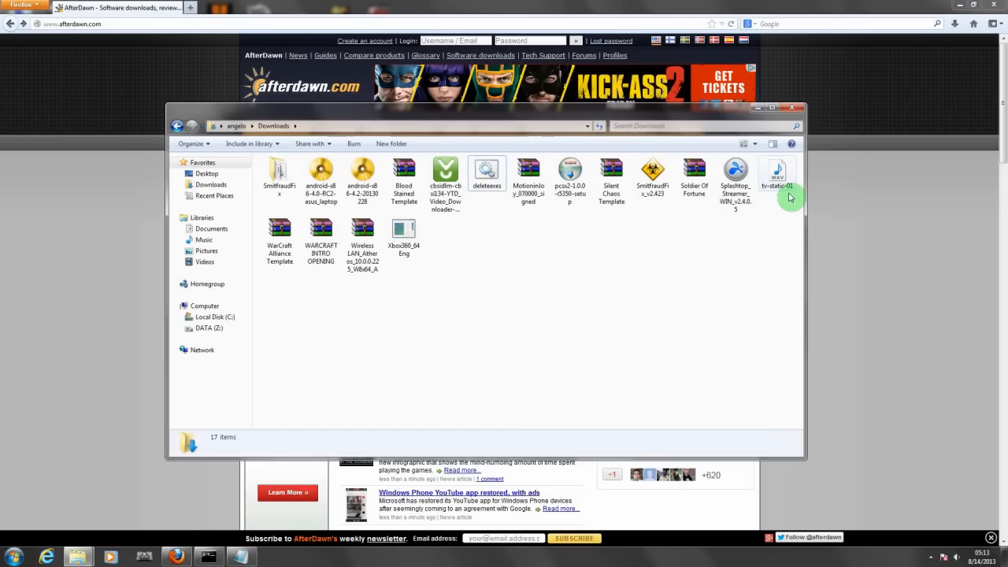
left_click(398, 254)
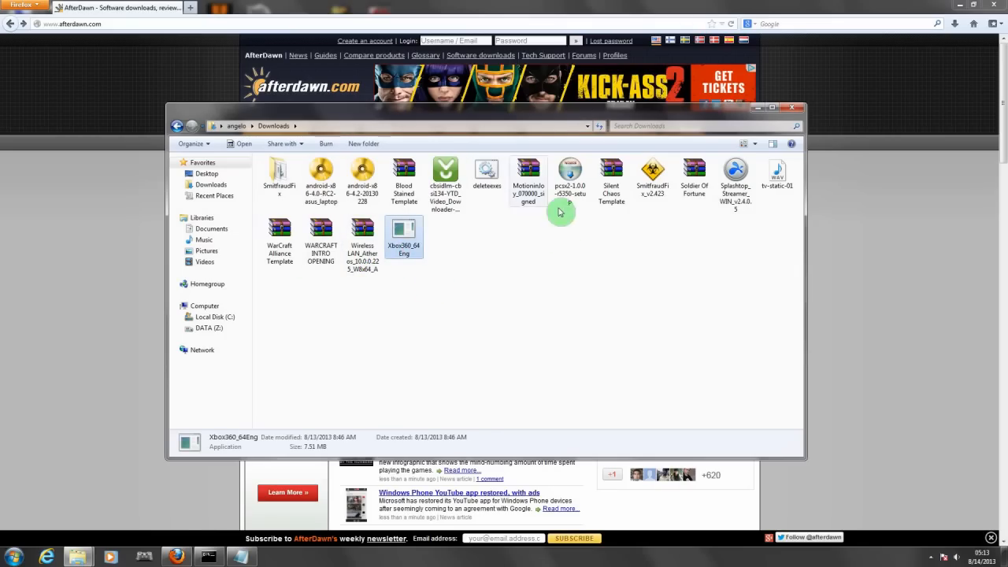
left_click(587, 193)
left_click(652, 193)
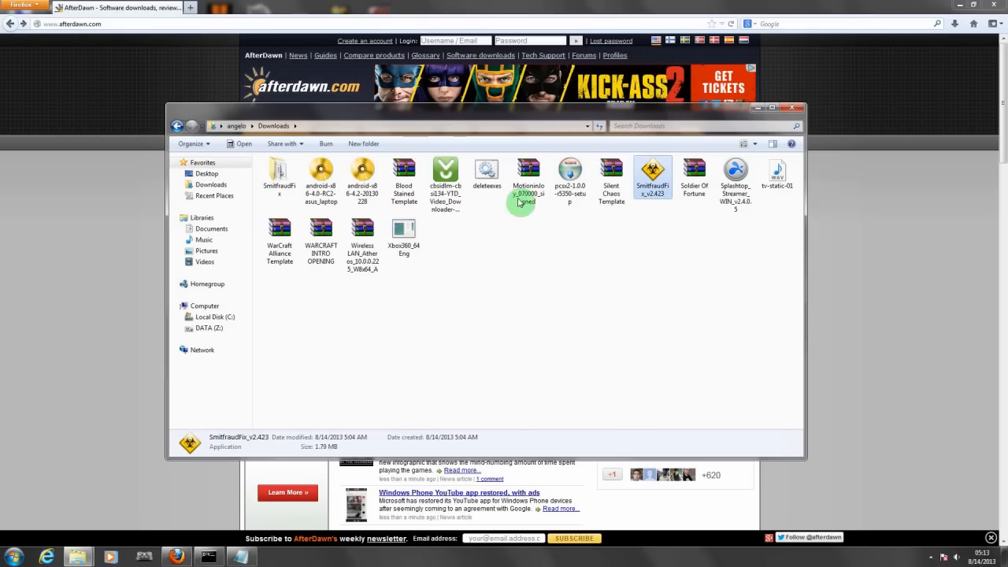
Run the deleteexes batch file in the Downloads folder
right_click(488, 175)
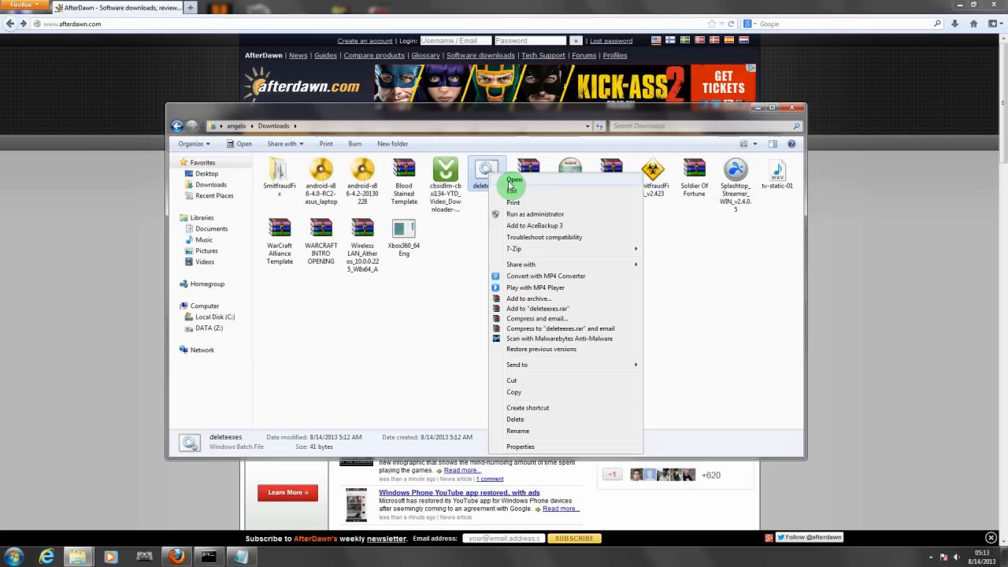
left_click(512, 181)
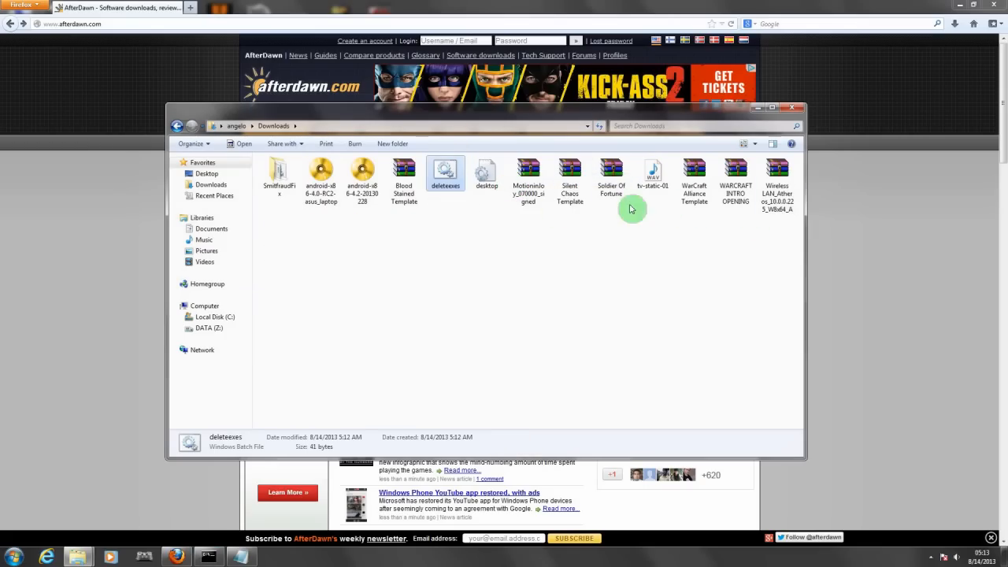
left_click(669, 276)
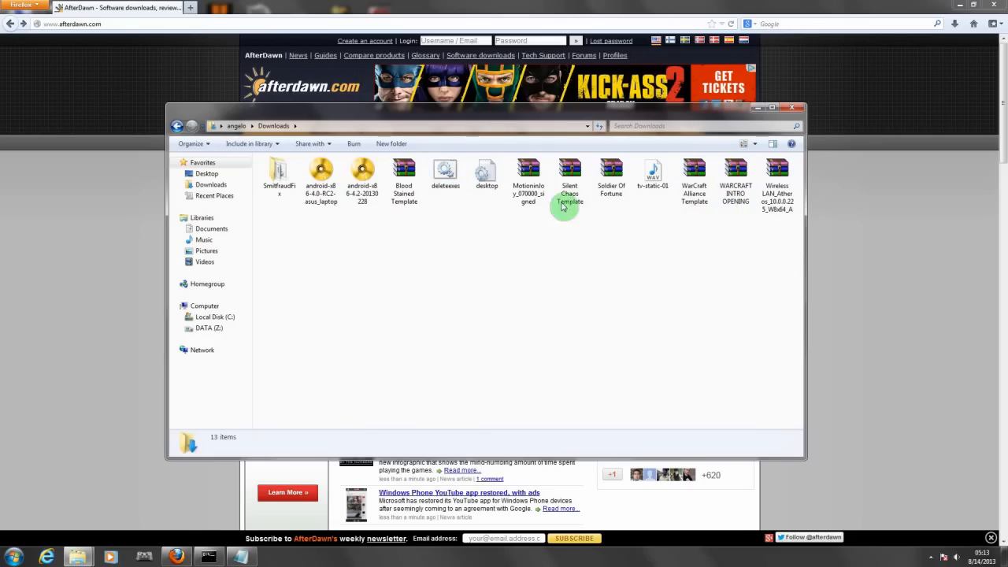
Check the contents of the SmitfraudFix subfolder for executables and return to the Downloads folder
double_click(277, 172)
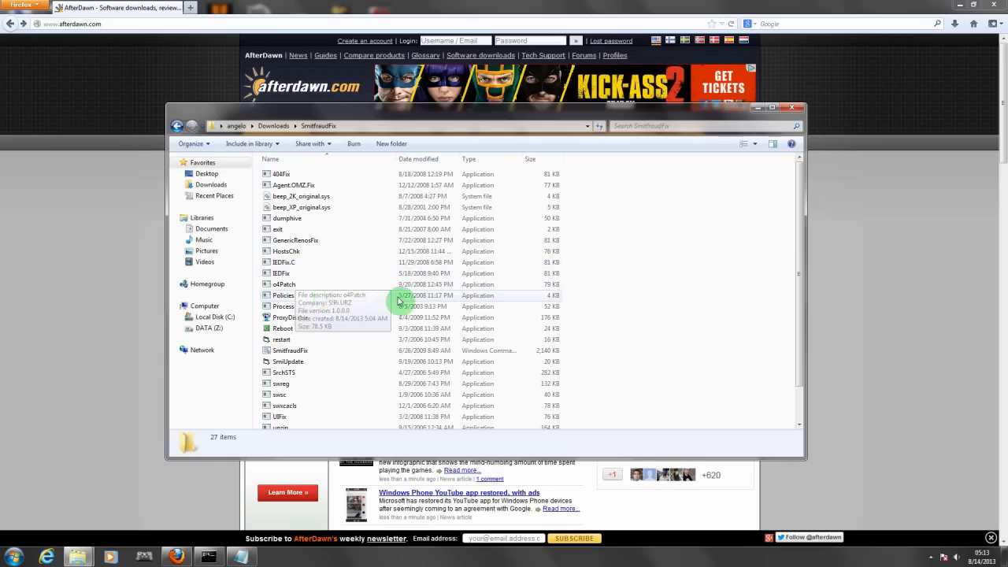
left_click(176, 126)
left_click(480, 237)
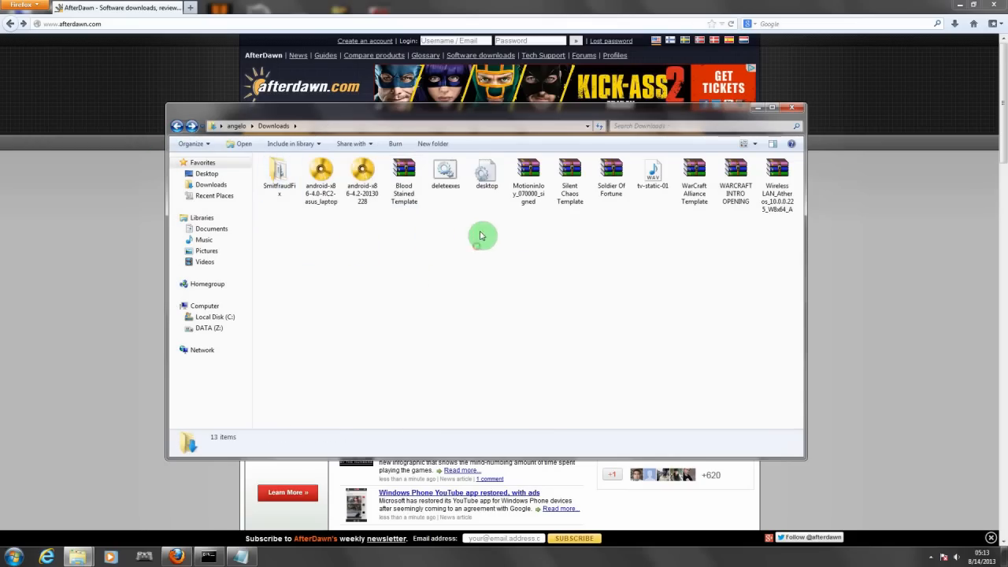
left_click(442, 181)
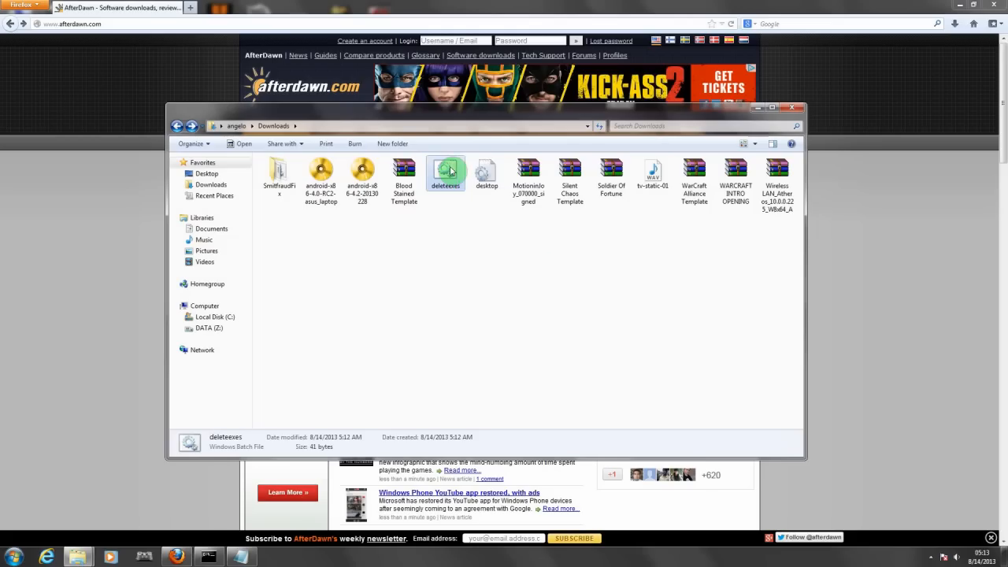
left_click(623, 312)
left_click(445, 175)
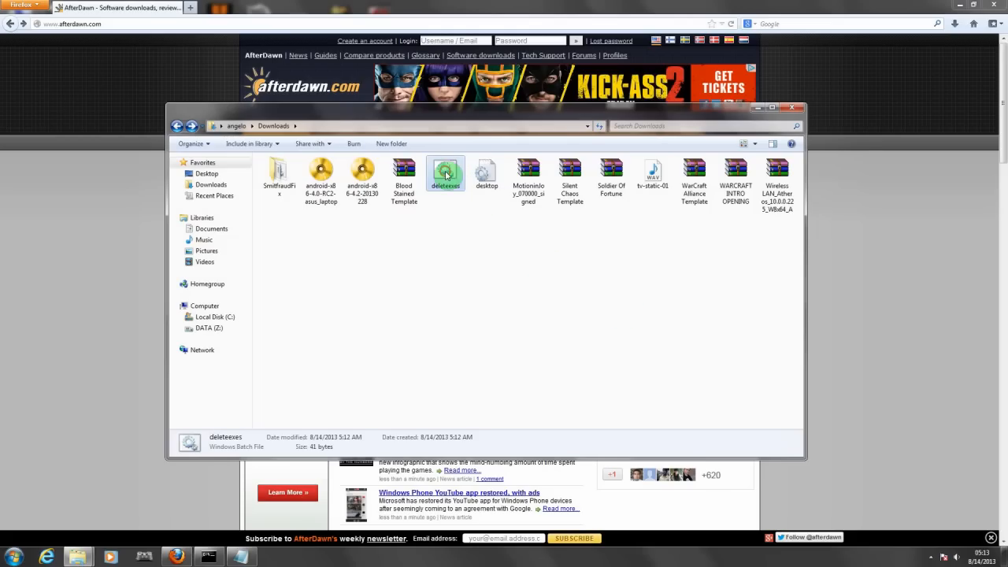
left_click(644, 287)
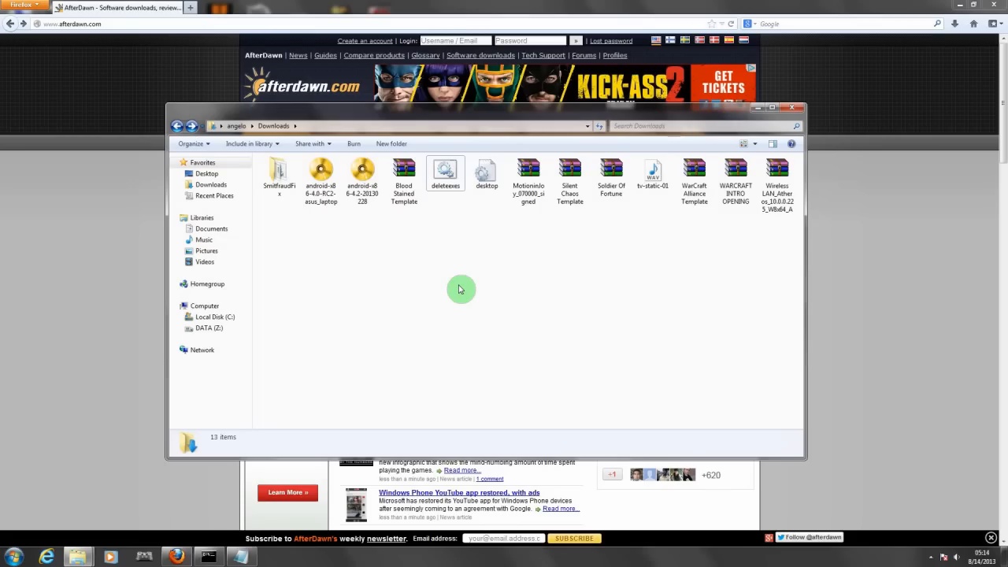
left_click(455, 182)
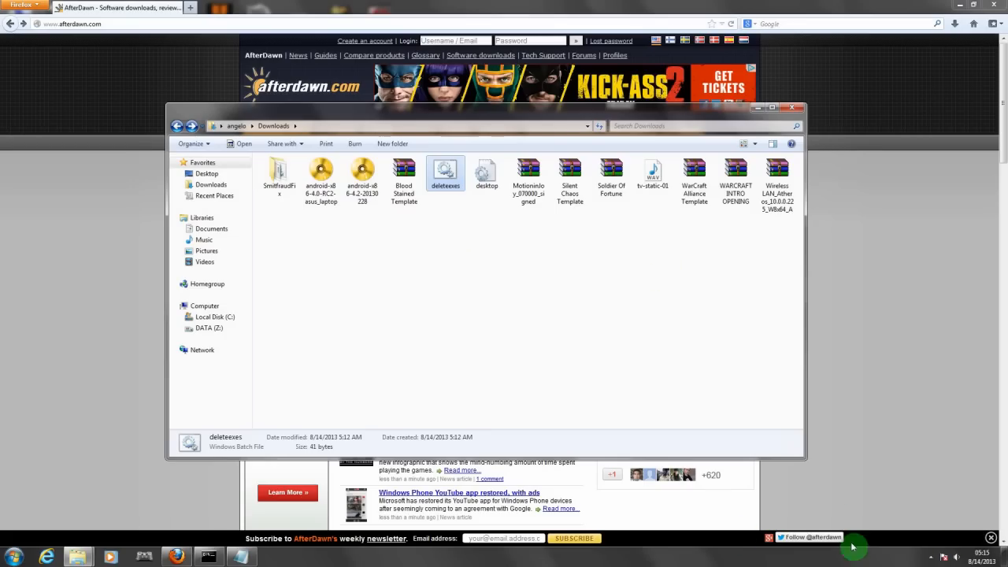
left_click(932, 556)
right_click(941, 486)
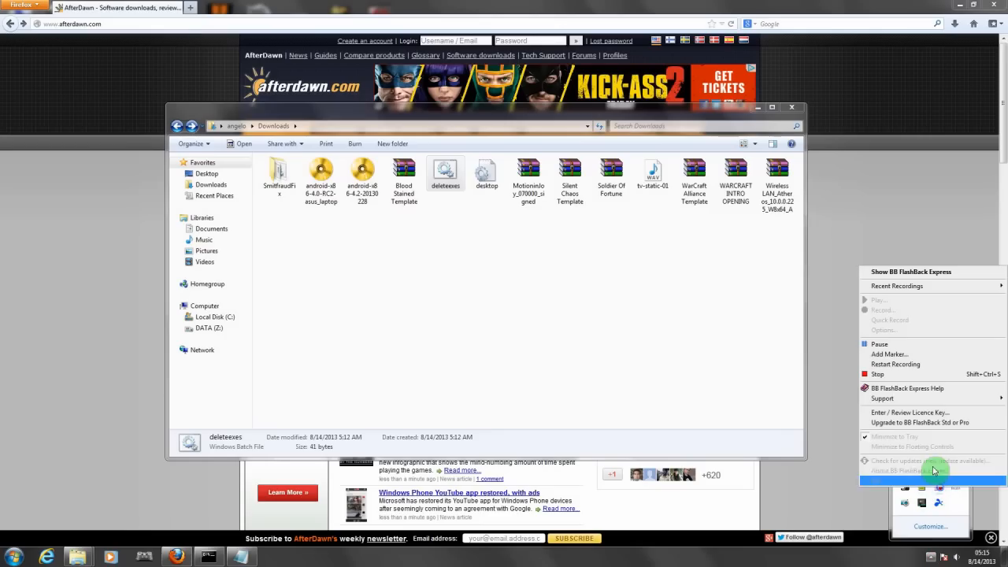